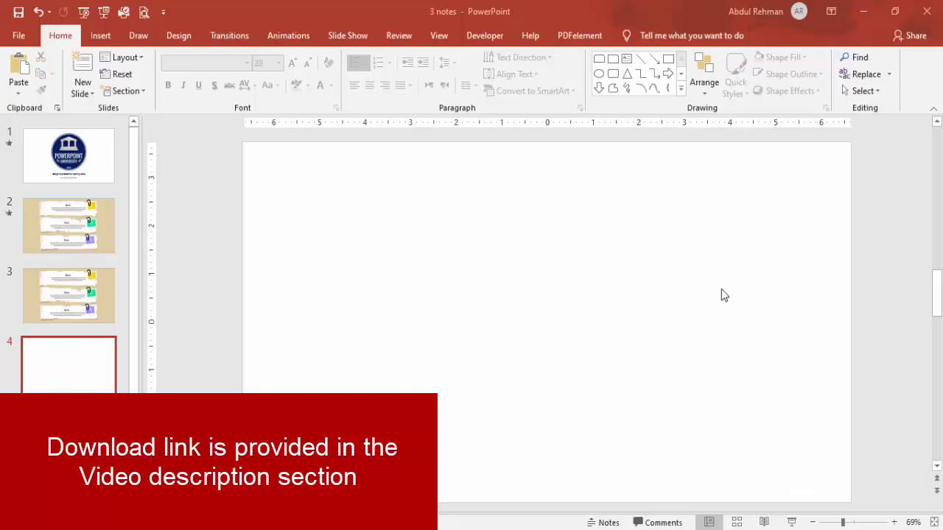
Enlarge the slide view and pick the Freeform: Scribble shape from the Insert shapes gallery.
left_click(99, 34)
left_click(228, 96)
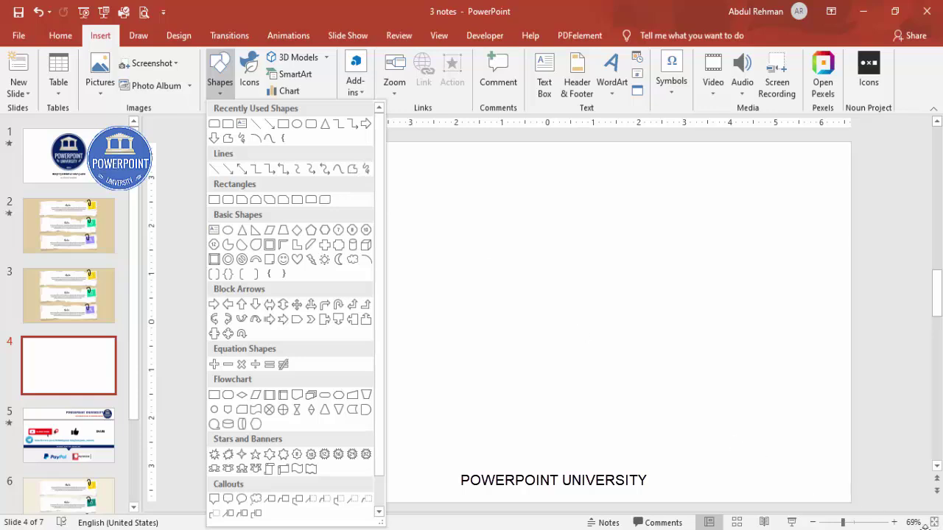
left_click(894, 522)
left_click(893, 522)
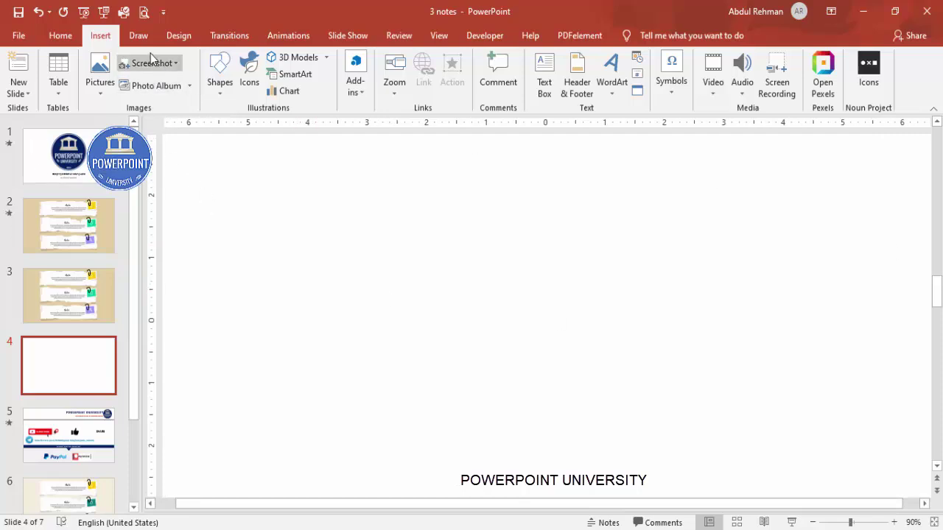
left_click(221, 88)
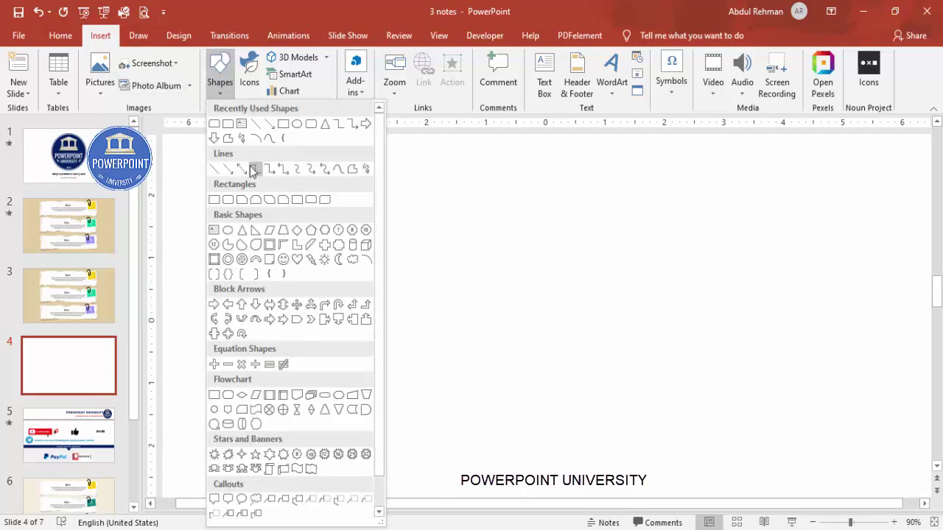
left_click(351, 170)
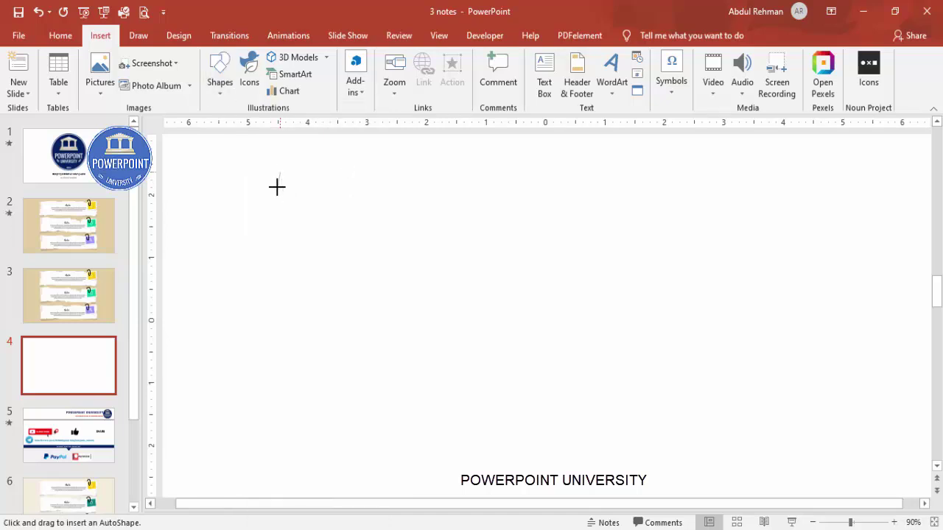
Trace a jagged torn-edge strip across the top of the slide, closing it at the start.
left_click_drag(282, 207, 279, 223)
left_click_drag(308, 266, 327, 259)
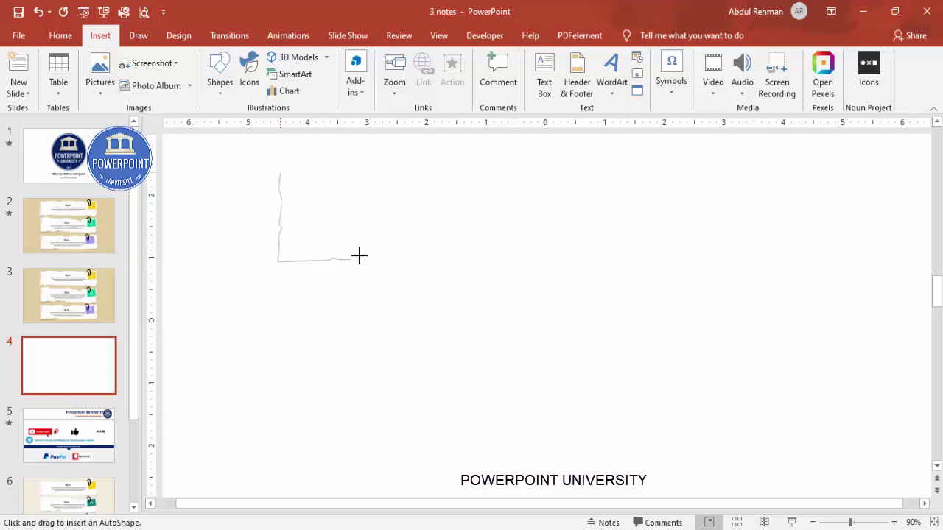
left_click_drag(363, 253, 375, 256)
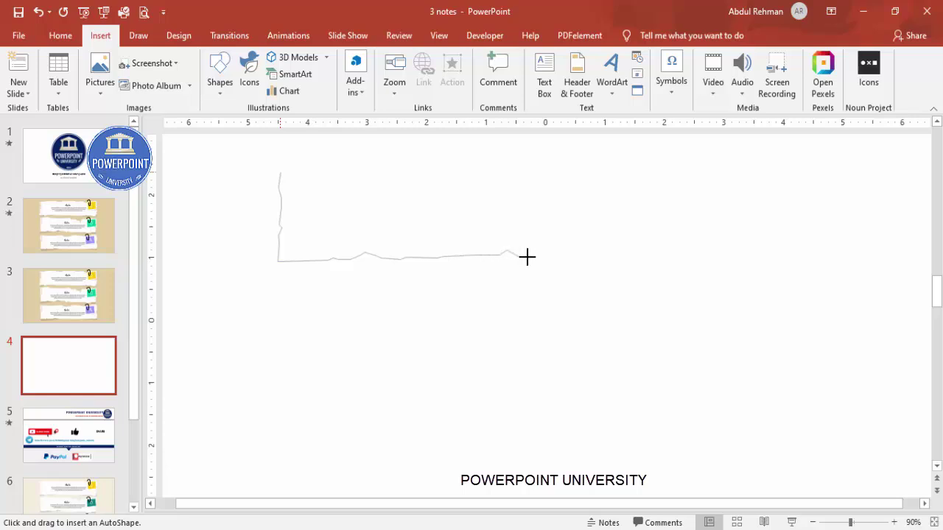
left_click_drag(575, 255, 790, 257)
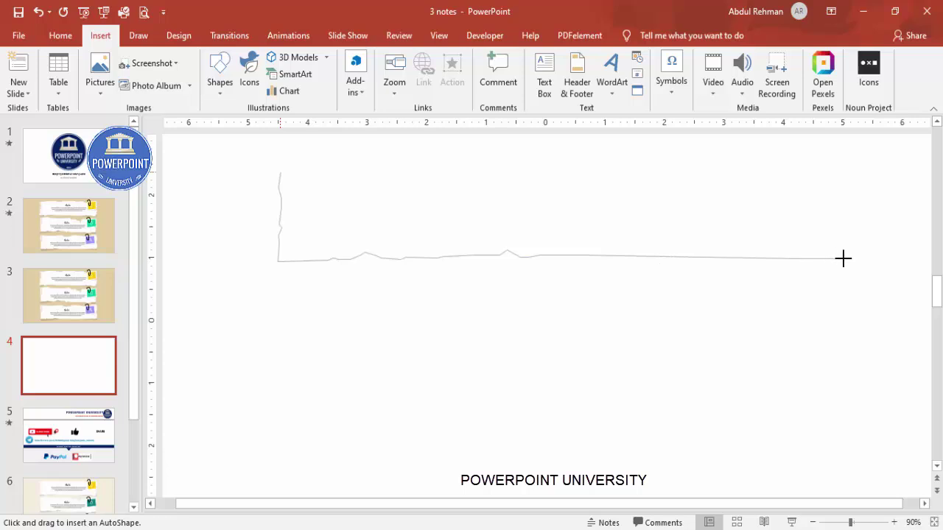
mouse_move(820, 256)
left_mouse_down()
mouse_move(833, 255)
mouse_move(852, 204)
mouse_move(835, 213)
mouse_move(833, 149)
mouse_move(697, 148)
left_mouse_up()
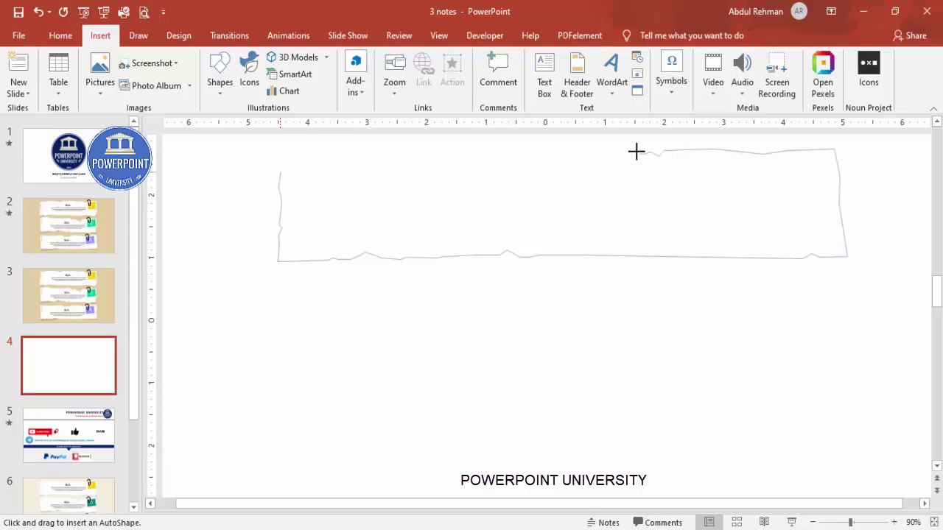
mouse_move(585, 151)
left_mouse_down()
mouse_move(287, 154)
mouse_move(274, 159)
mouse_move(284, 158)
mouse_move(281, 170)
left_mouse_up()
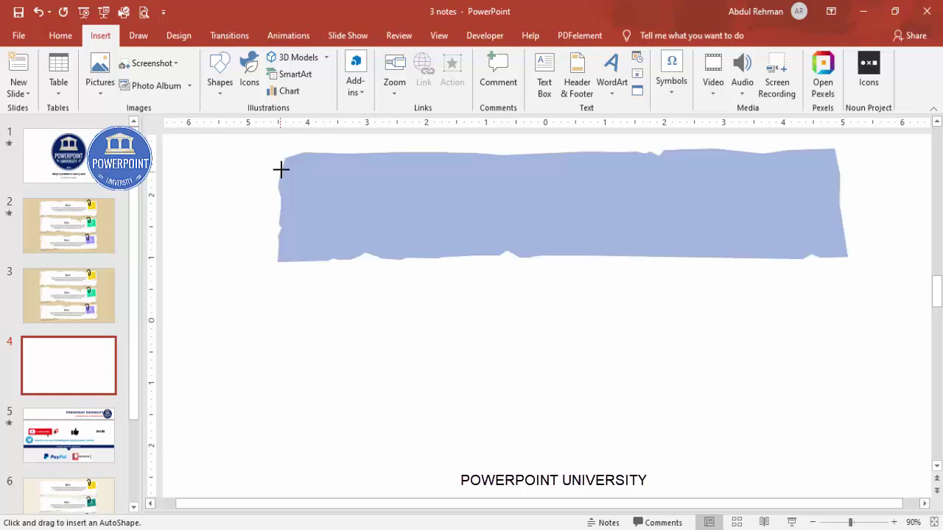
Nudge the torn strip slightly left and set its outline to No Outline.
scroll(605, 352, "down", 2)
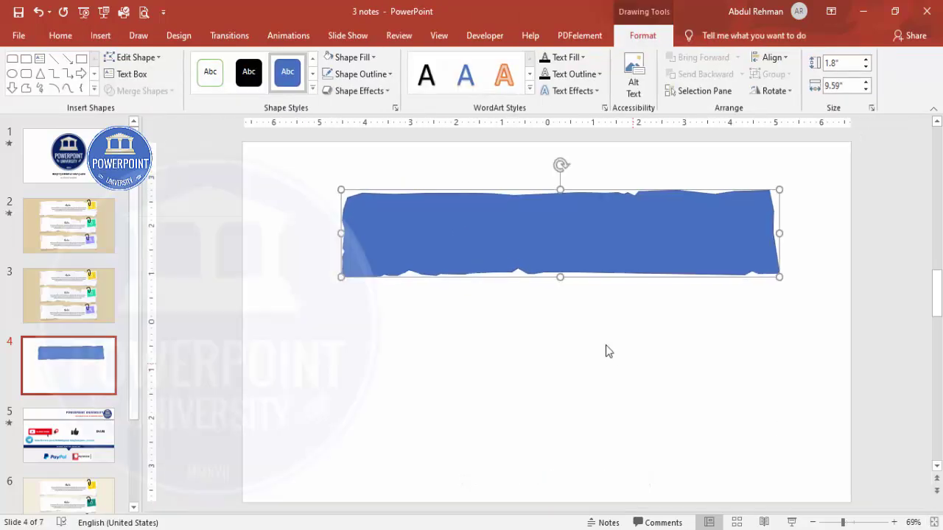
left_click_drag(585, 243, 562, 241)
left_click(359, 74)
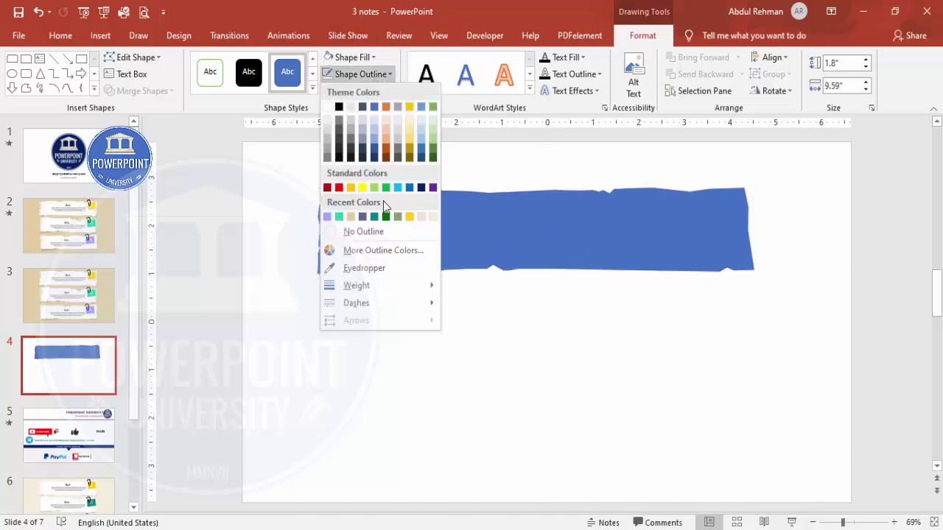
left_click(384, 232)
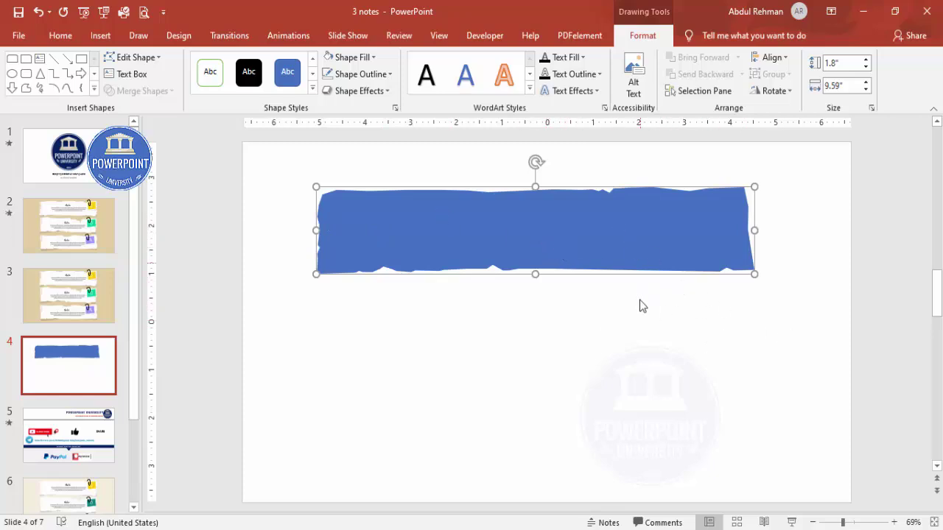
Give the slide a solid tan background through Format Background.
right_click(638, 324)
left_click(696, 452)
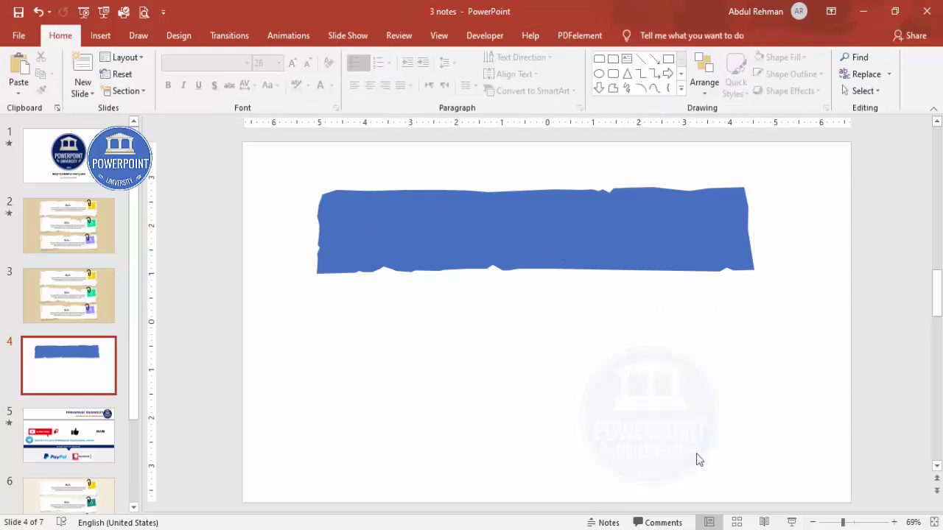
left_click(916, 312)
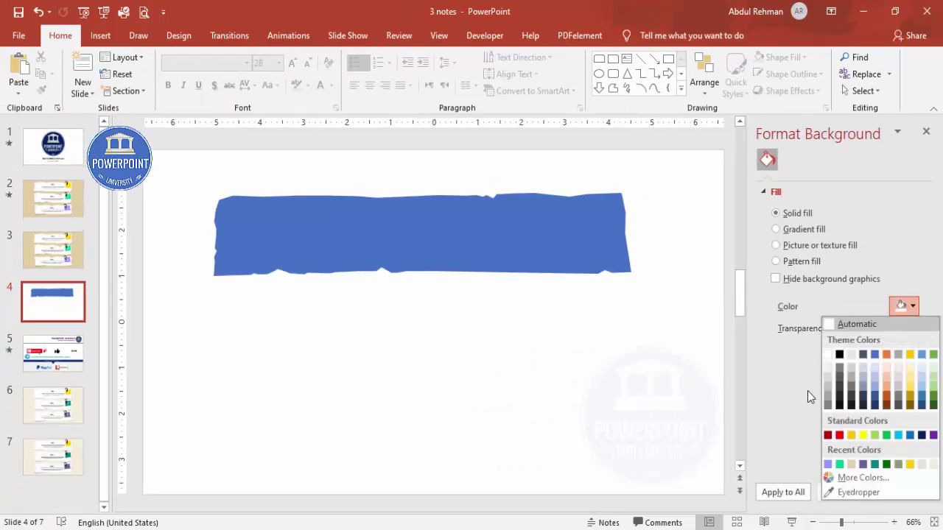
left_click(852, 464)
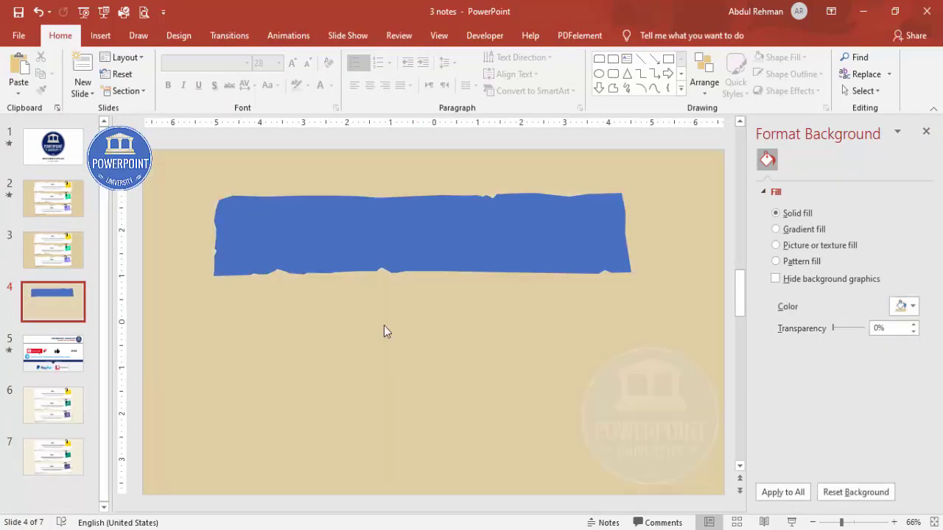
Fill the torn strip with white from the Shape Format fill choices.
left_click(534, 244)
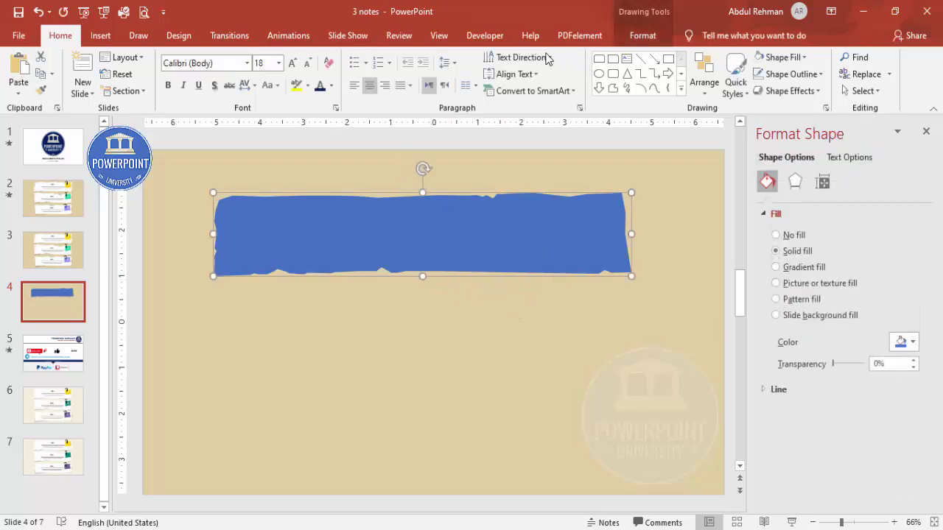
left_click(640, 35)
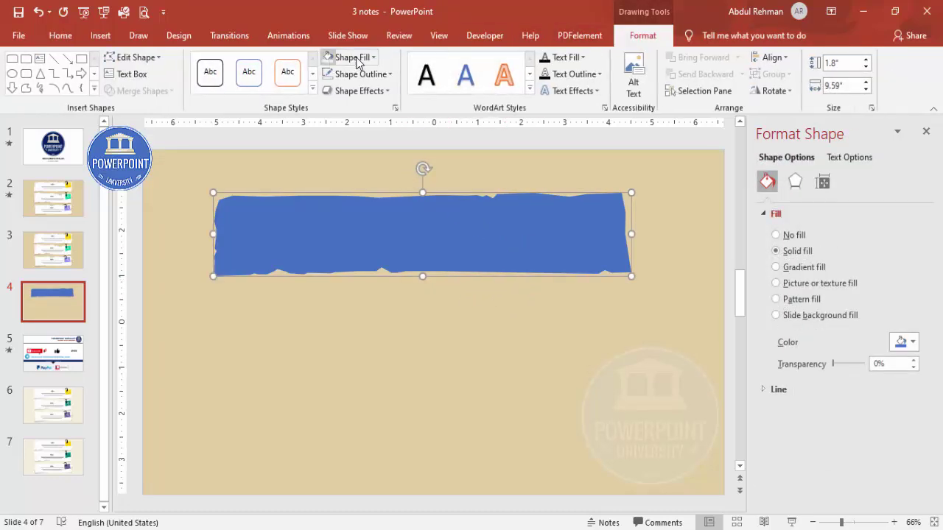
left_click(358, 59)
left_click(327, 90)
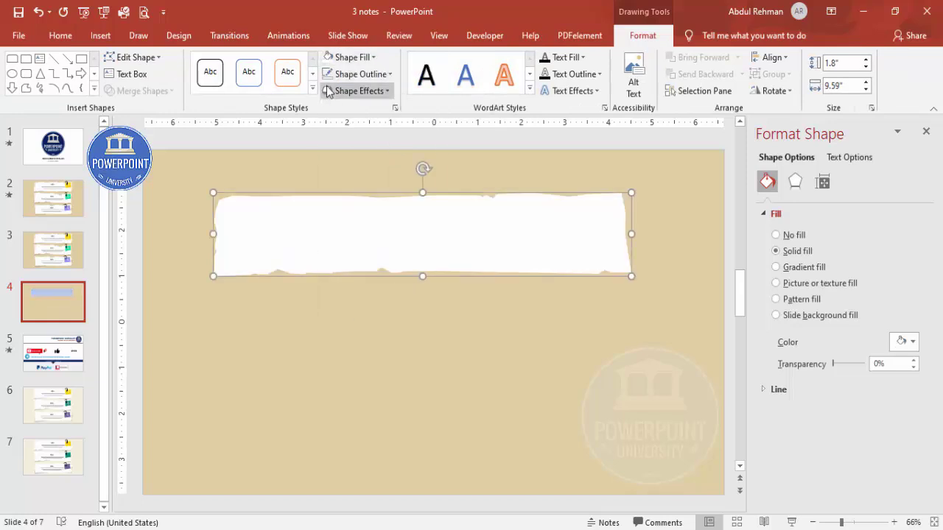
Switch the strip to a small-grid pattern fill with a pale grey foreground.
left_click(803, 302)
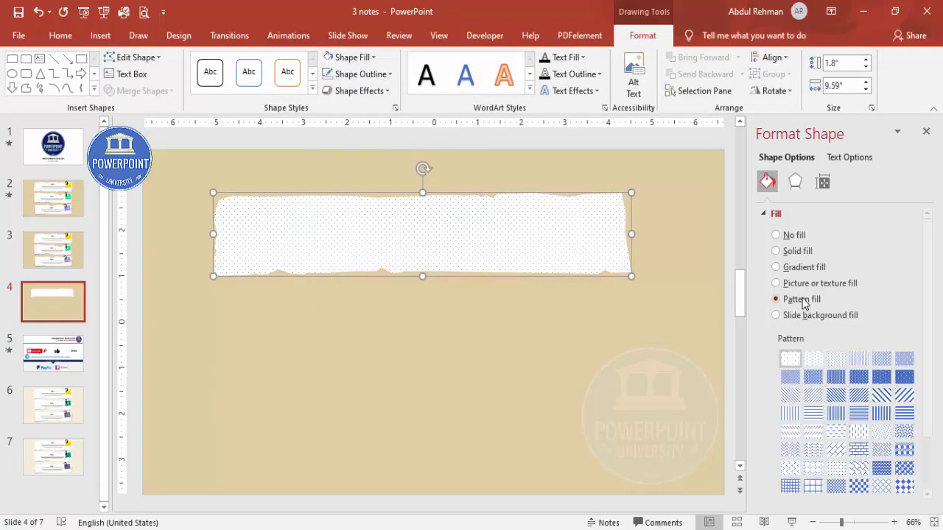
left_click(813, 470)
left_click_drag(932, 396, 929, 469)
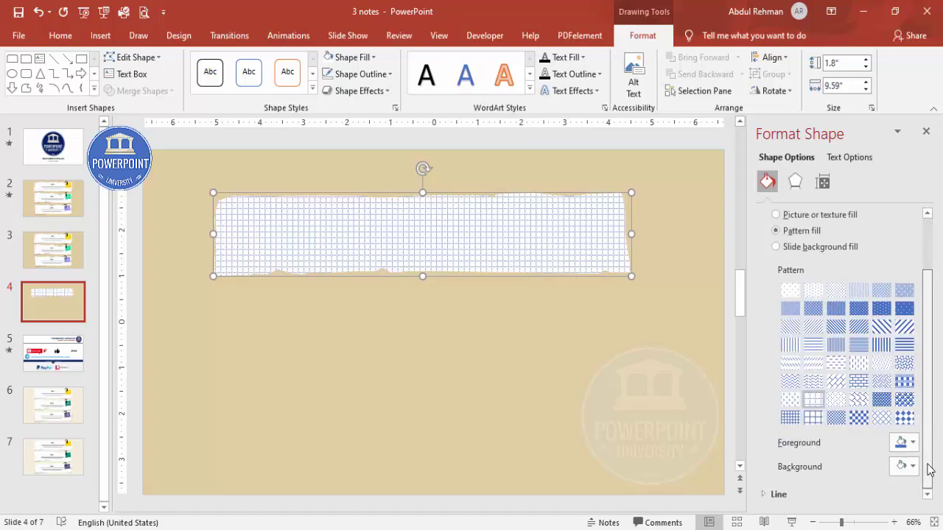
left_click(912, 442)
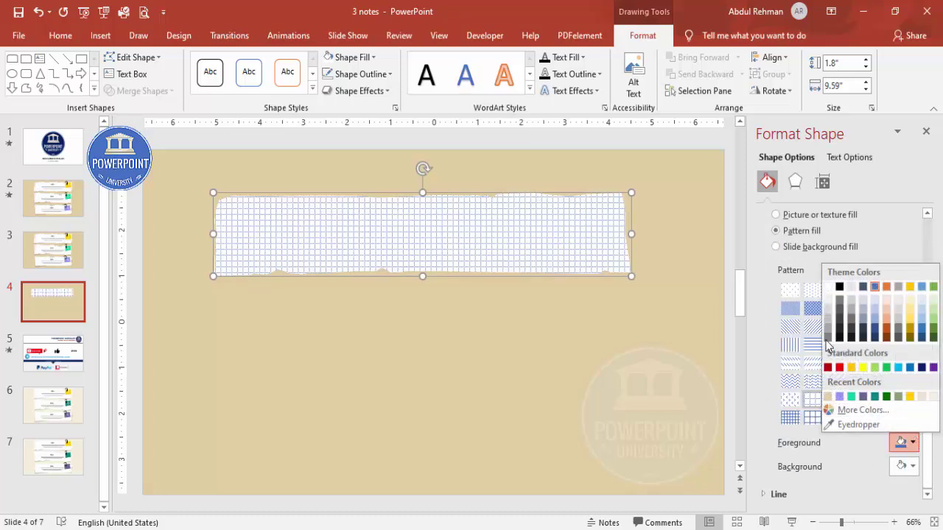
left_click(827, 310)
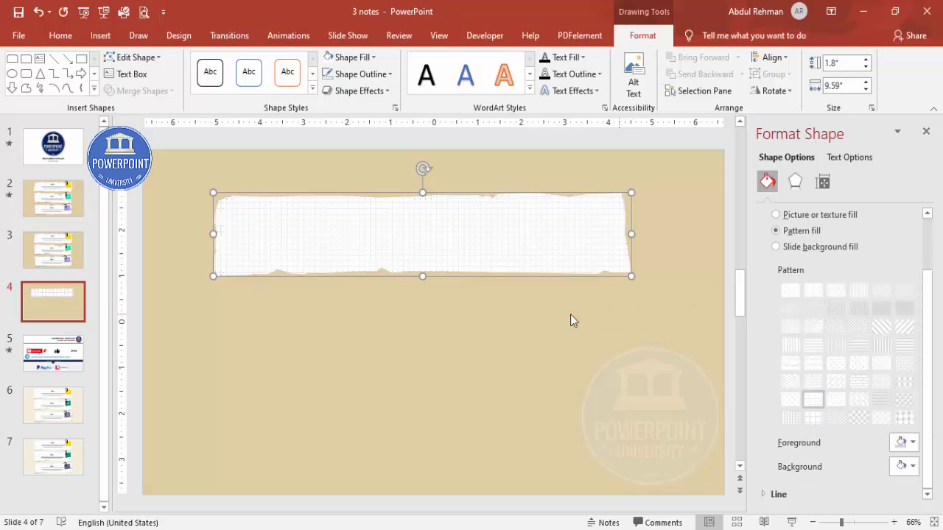
left_click(570, 320)
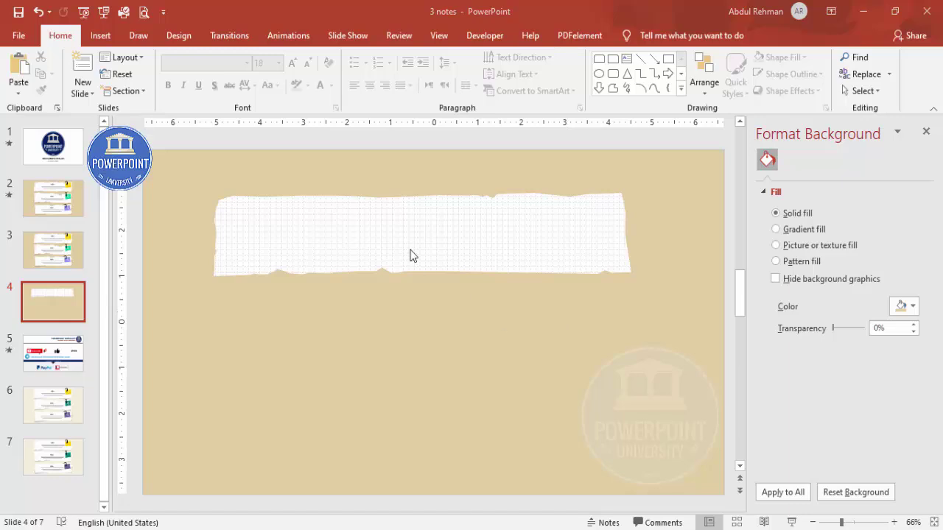
Draw a trial rectangle below the torn strip and remove its outline.
left_click(102, 35)
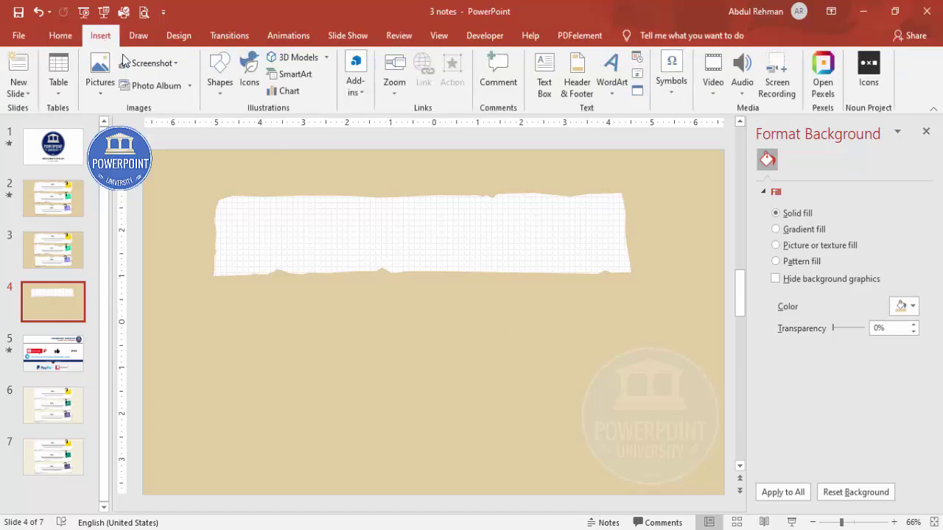
left_click(219, 95)
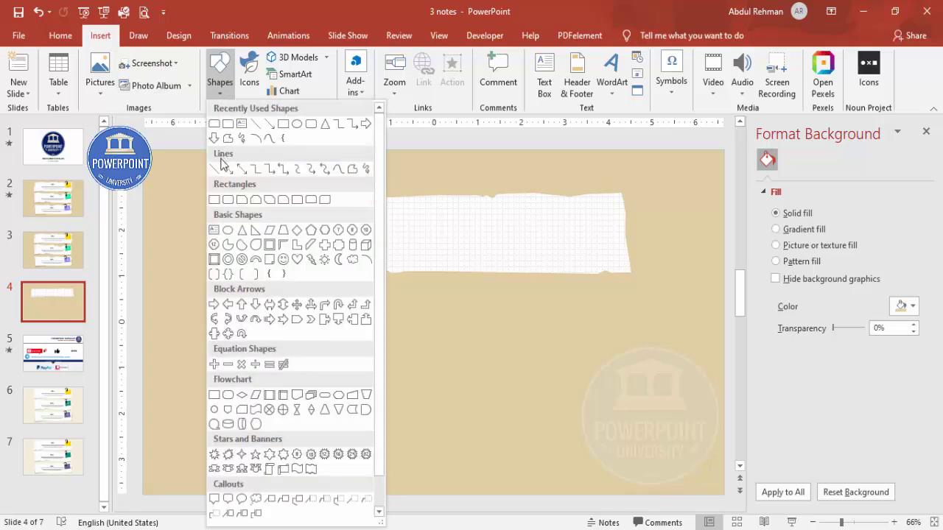
left_click(219, 199)
left_click_drag(214, 299, 630, 387)
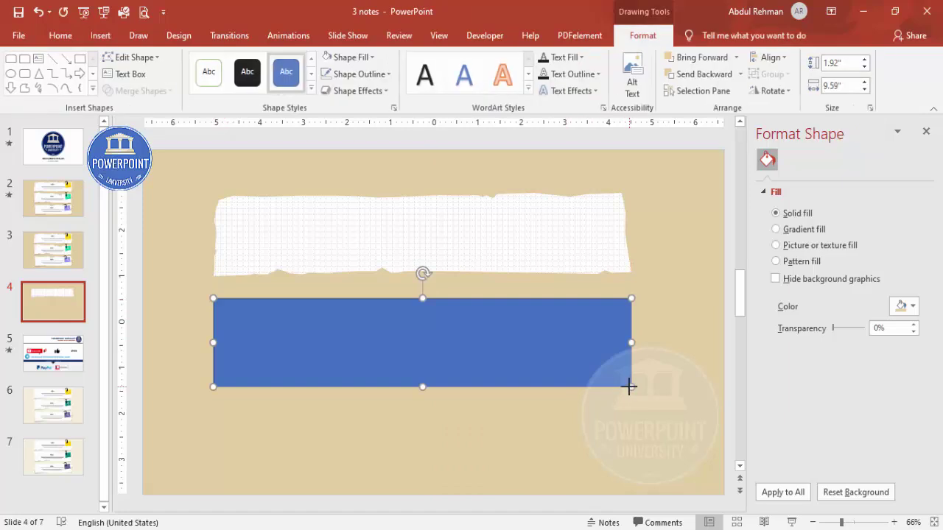
left_click(363, 74)
left_click(380, 231)
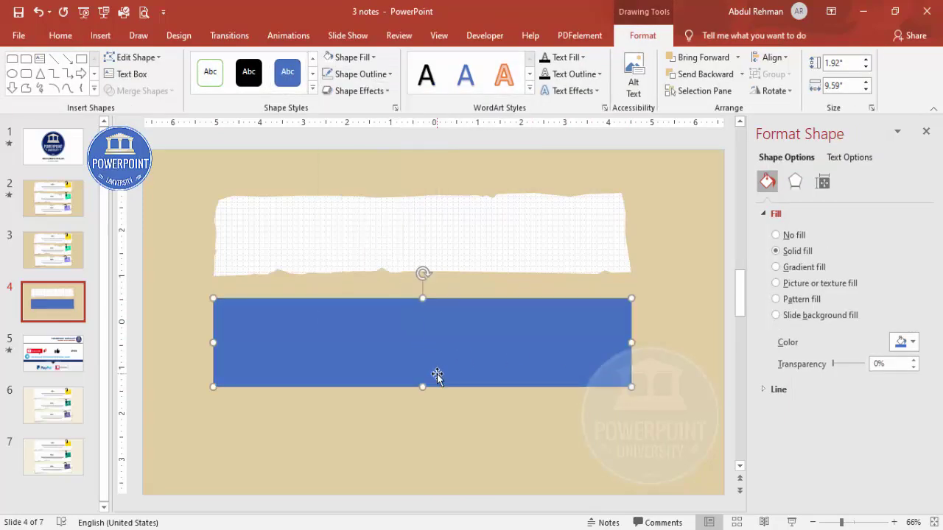
Add and drag edit points to slant the blue rectangle's left edge, then delete it.
right_click(437, 345)
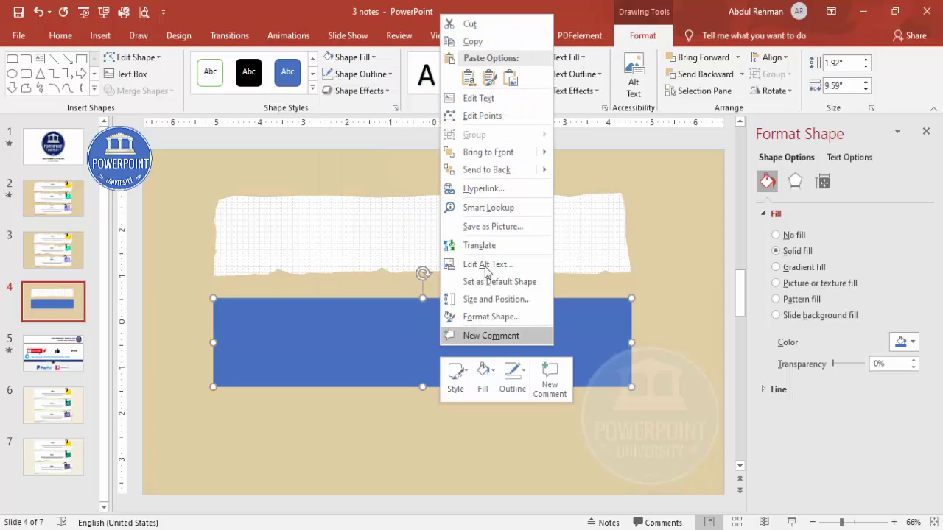
left_click(496, 117)
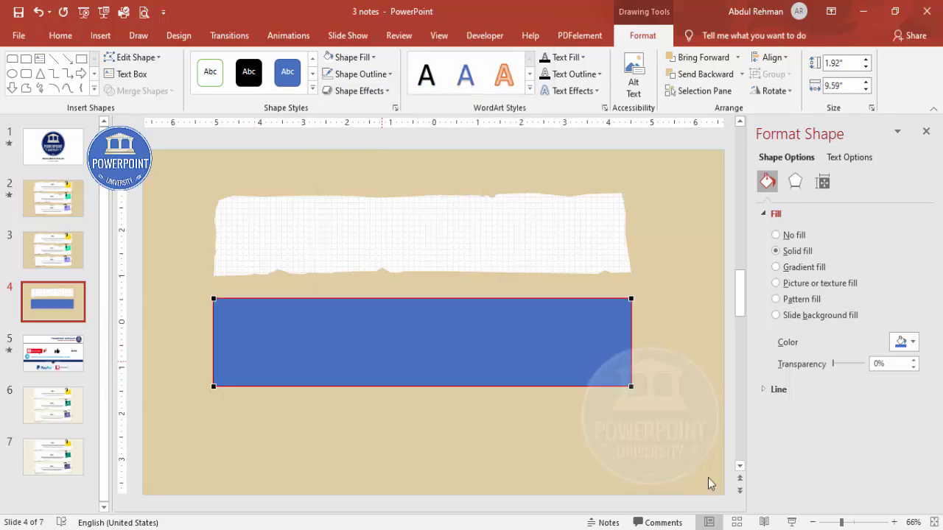
left_click(860, 522)
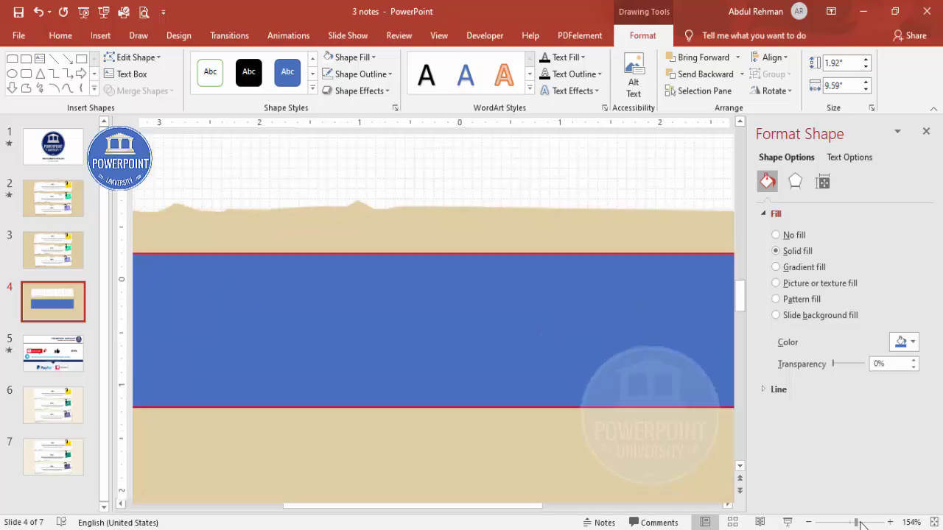
left_click_drag(271, 508, 243, 512)
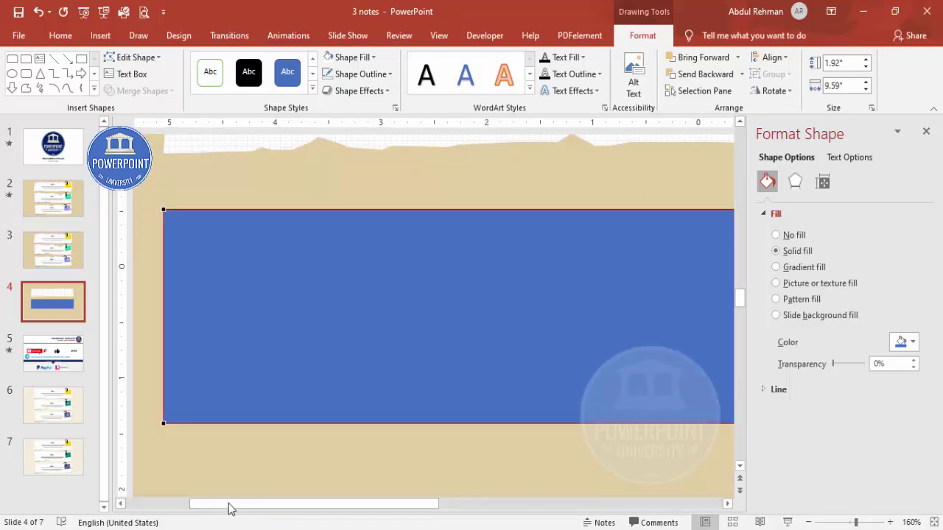
right_click(163, 236)
left_click(189, 246)
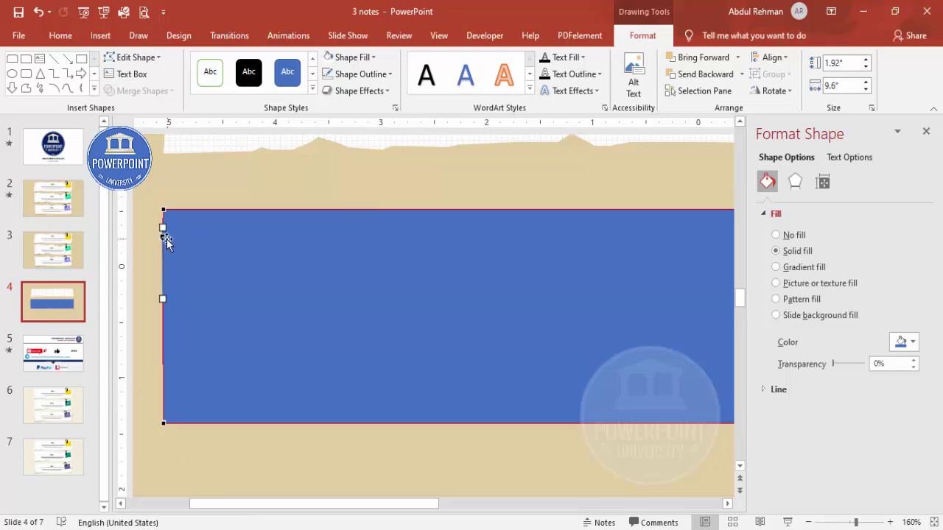
left_click_drag(166, 239, 178, 241)
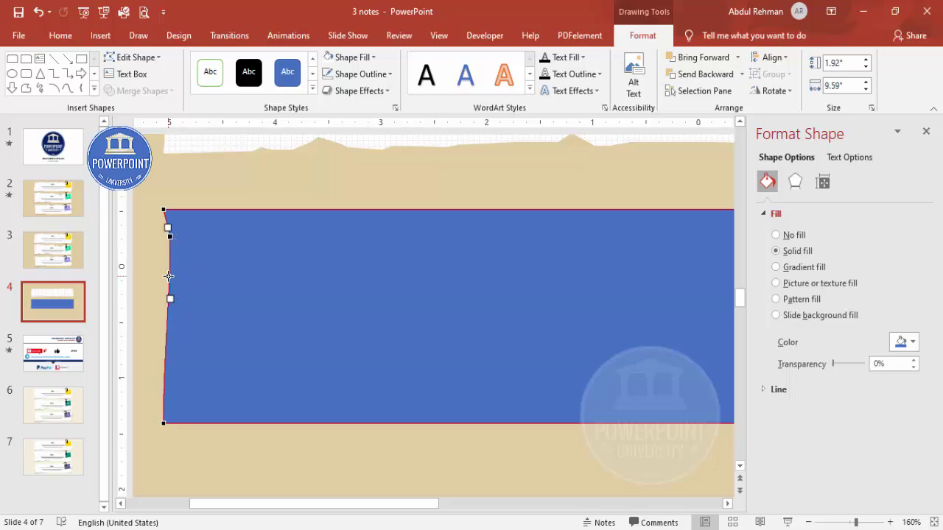
right_click(167, 276)
left_click(193, 284)
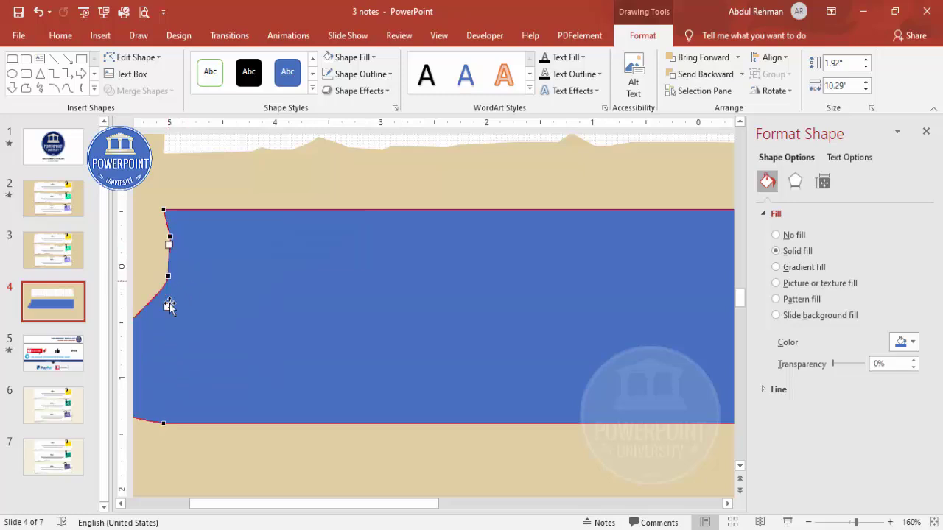
left_click(929, 522)
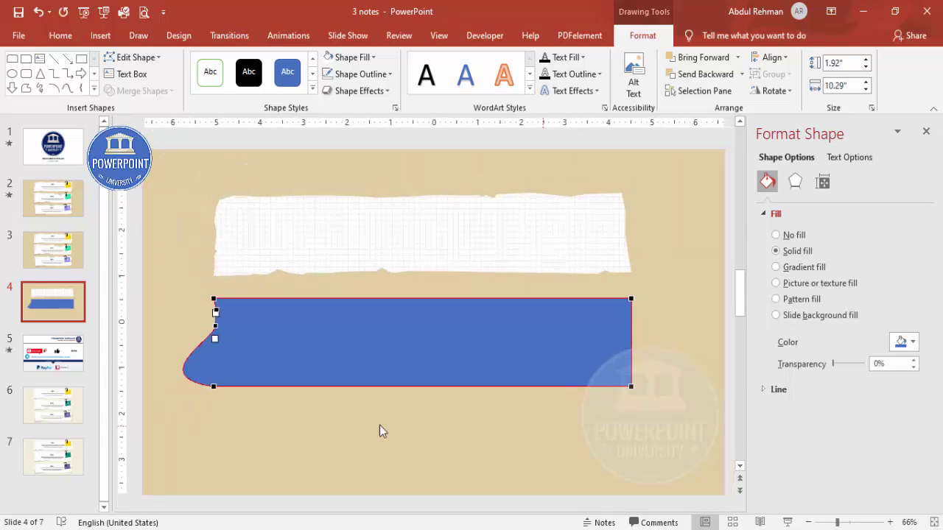
left_click(379, 425)
left_click(293, 351)
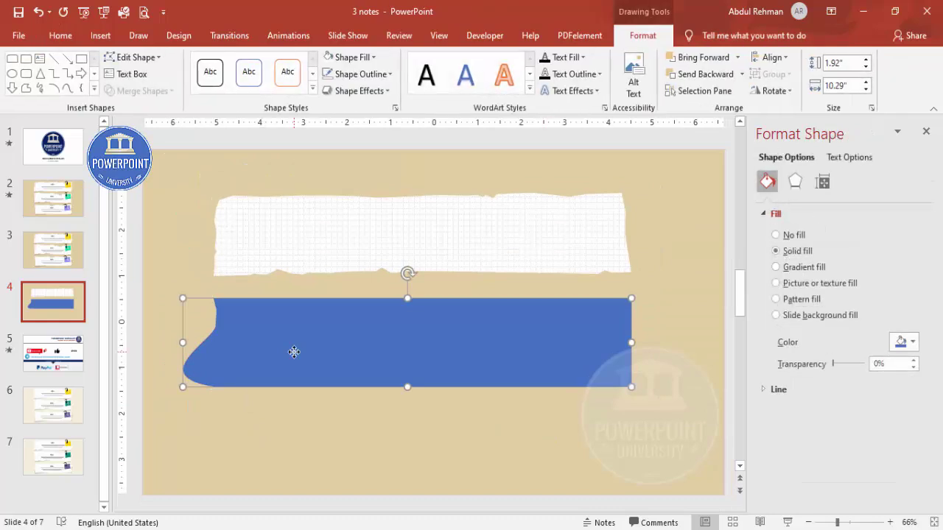
key("Delete")
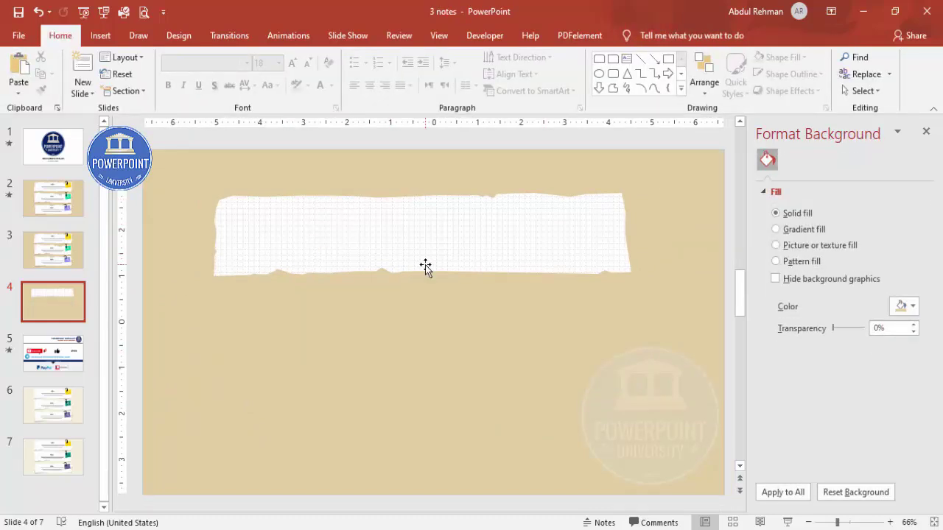
Enlarge the torn grid-paper strip to about 2.06 by 10.46 inches and reposition it.
left_click(458, 258)
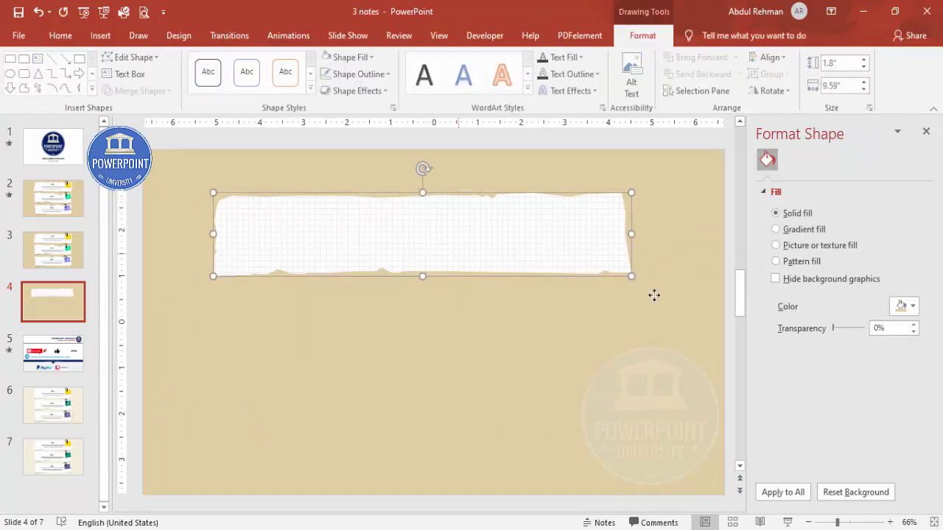
left_click_drag(631, 276, 668, 288)
mouse_move(621, 261)
left_mouse_down()
mouse_move(614, 244)
mouse_move(616, 254)
left_mouse_up()
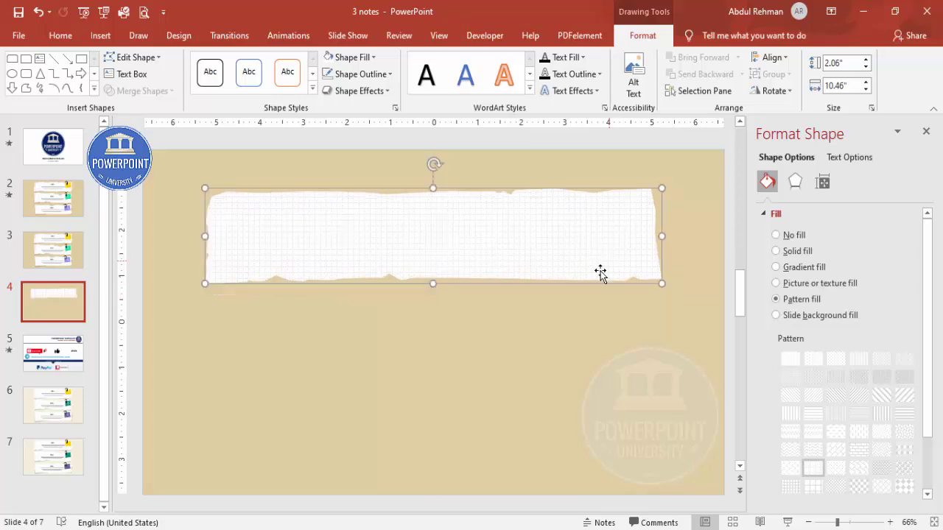
left_click(543, 326)
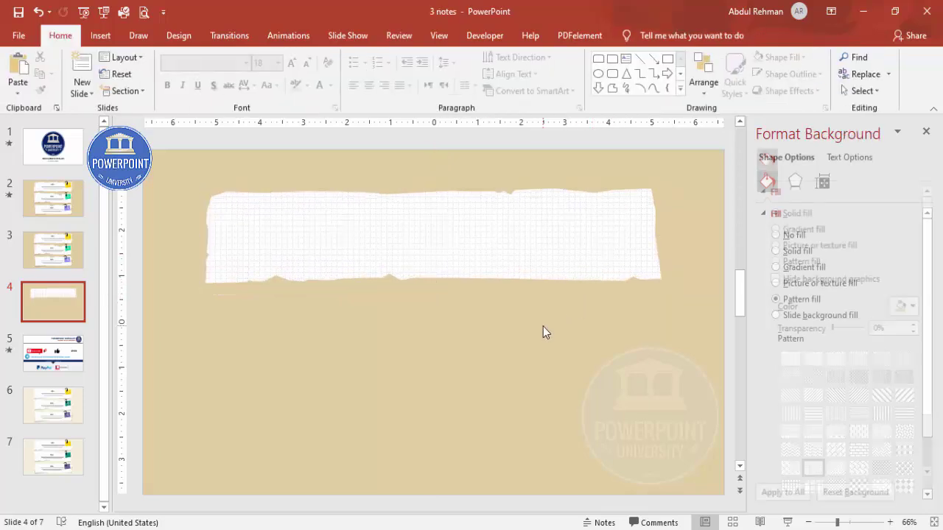
left_click(101, 35)
Draw a black rectangle with no outline over the paper's left end.
left_click(215, 96)
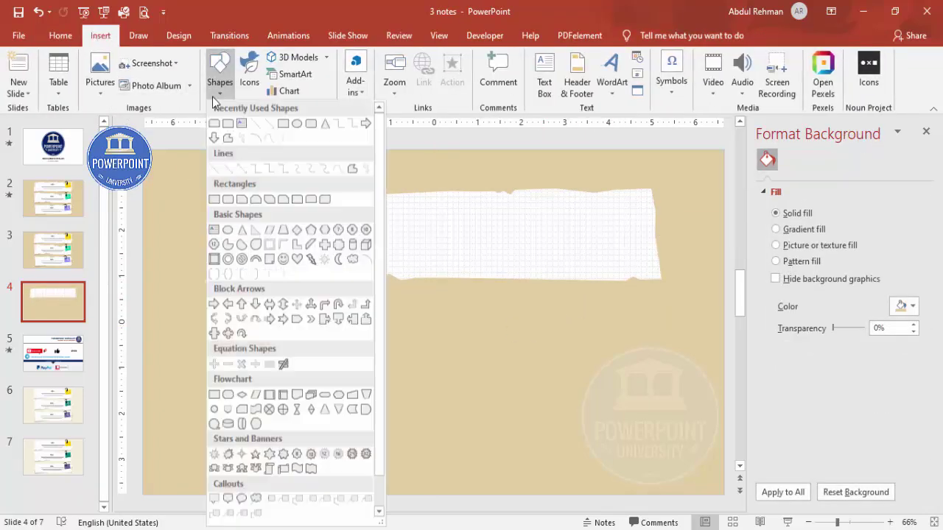
left_click(214, 200)
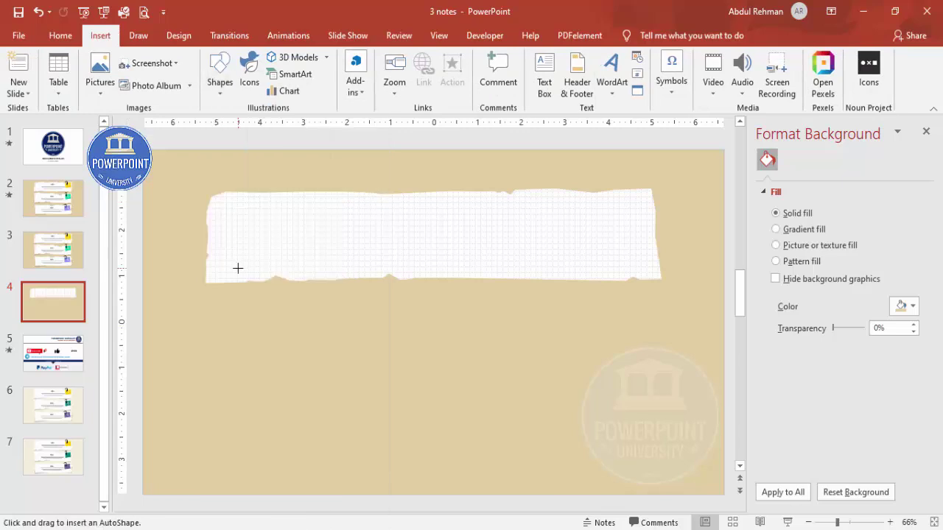
left_click_drag(205, 236, 387, 308)
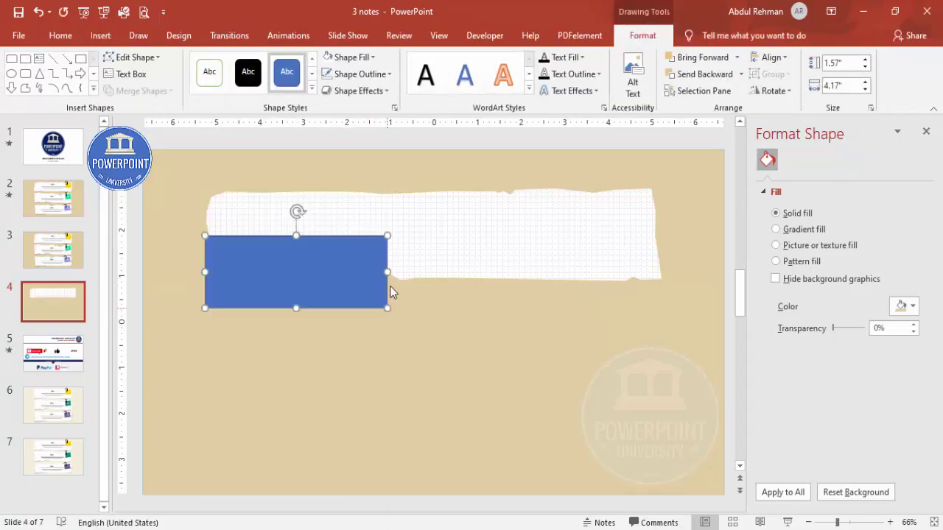
left_click(361, 74)
left_click(361, 232)
left_click(343, 57)
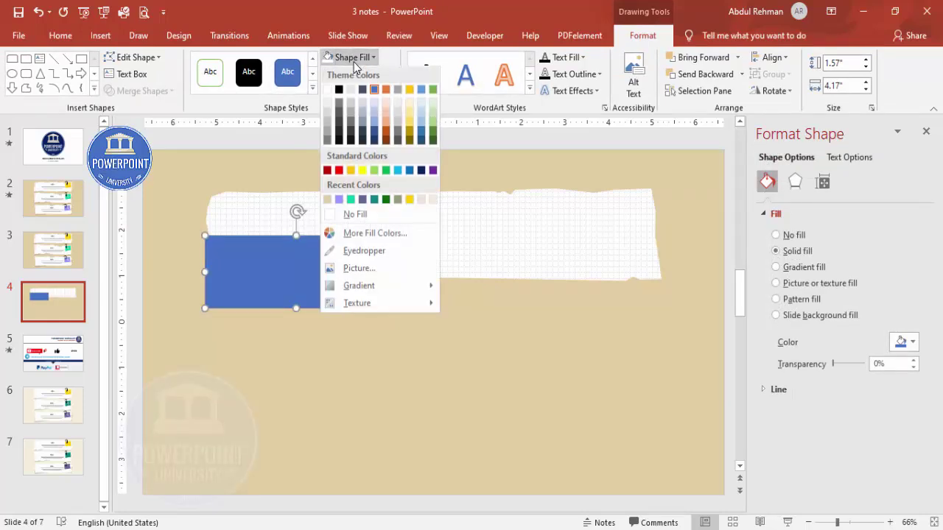
left_click(338, 90)
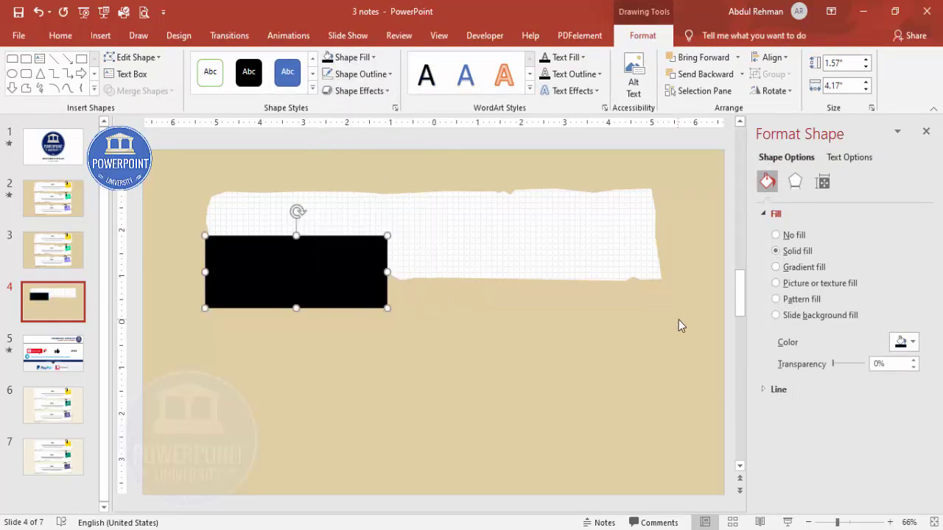
Make the rectangle 68% transparent with 7 pt soft edges, tilt it and move it.
left_click_drag(836, 366, 856, 363)
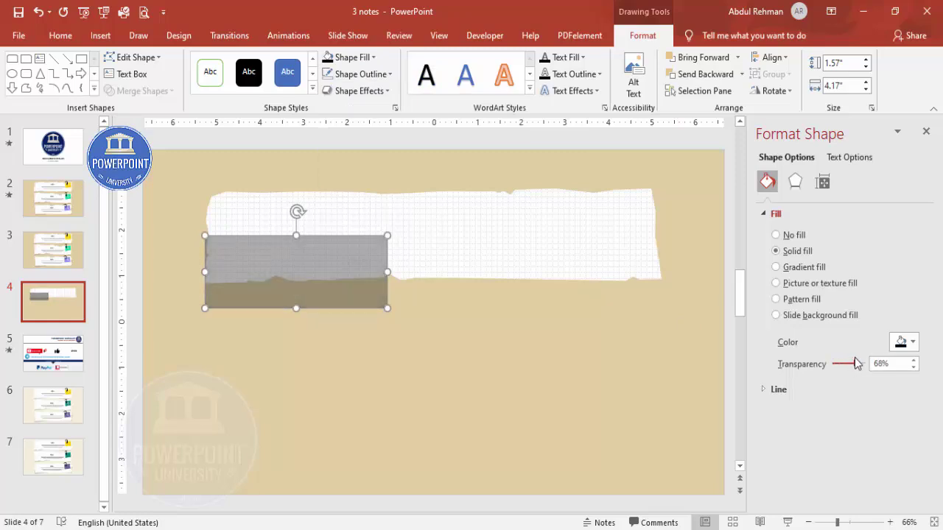
left_click(800, 189)
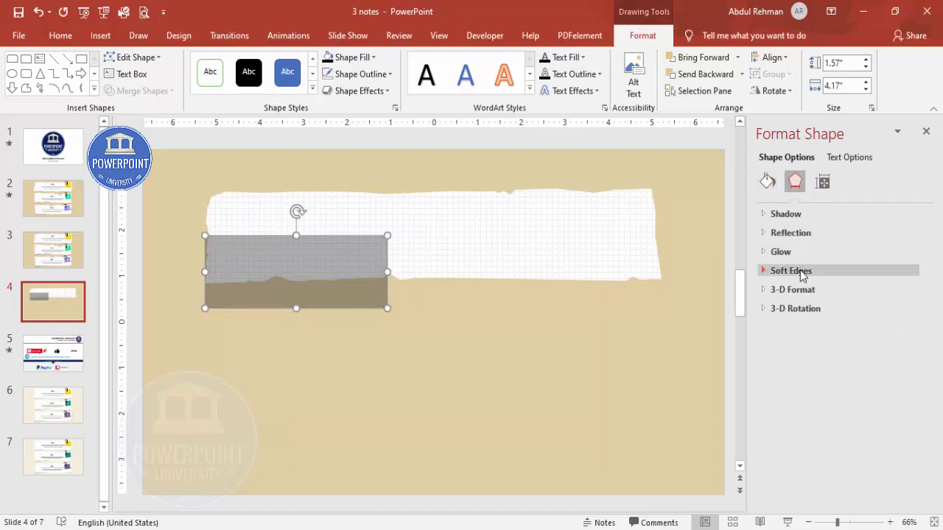
left_click(802, 271)
double_click(914, 309)
double_click(914, 309)
triple_click(914, 309)
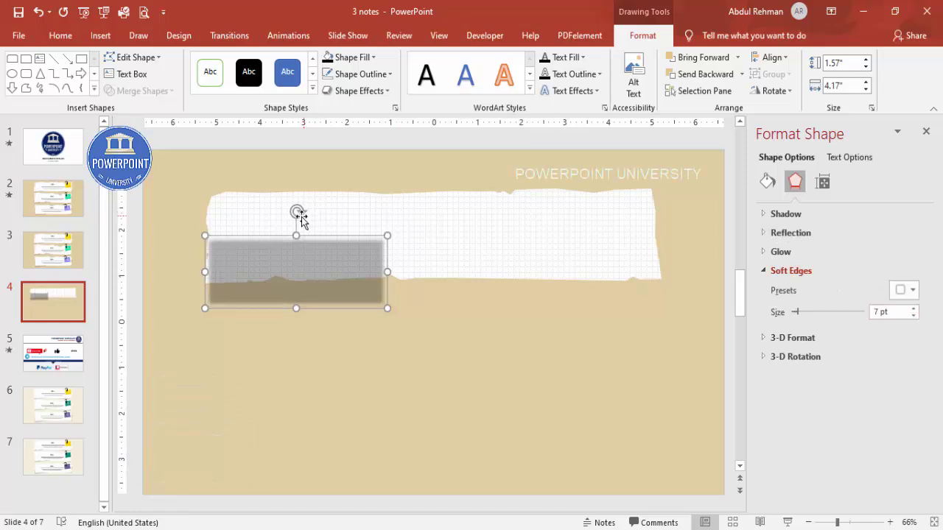
left_click_drag(296, 210, 286, 213)
left_click_drag(289, 255, 281, 245)
Send the shadow rectangle behind the paper and reduce its tilt.
left_click(739, 75)
left_click(703, 108)
left_click(279, 317)
left_click(228, 292)
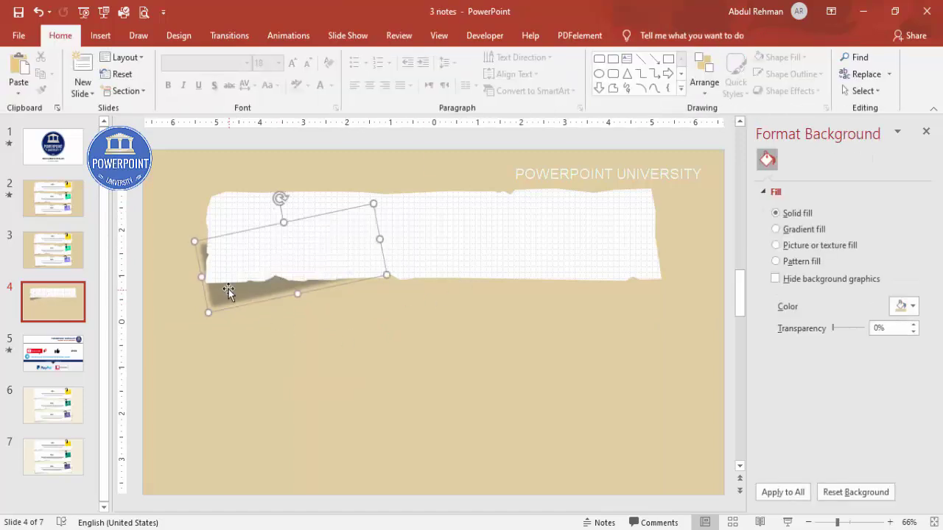
key("ctrl+z")
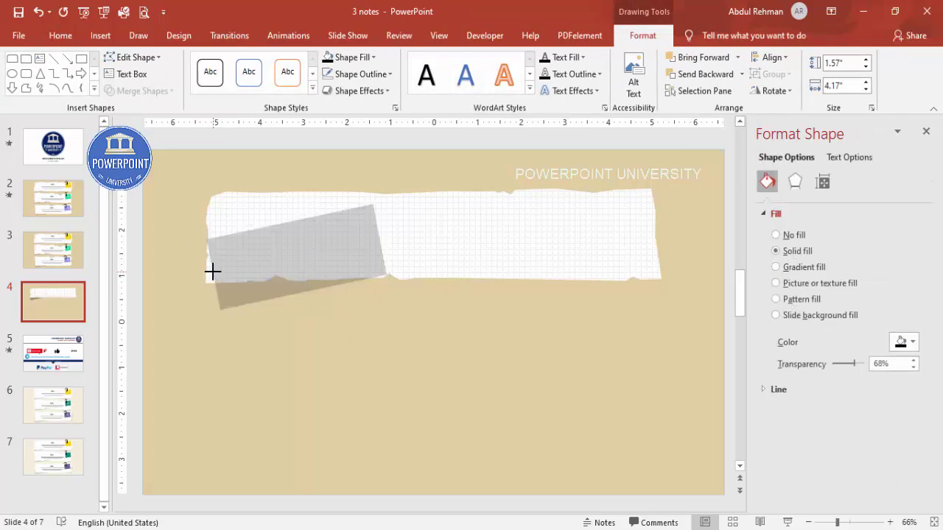
key("ctrl+y")
left_click_drag(283, 197, 292, 196)
mouse_move(243, 300)
left_mouse_down()
mouse_move(231, 302)
mouse_move(232, 292)
left_mouse_up()
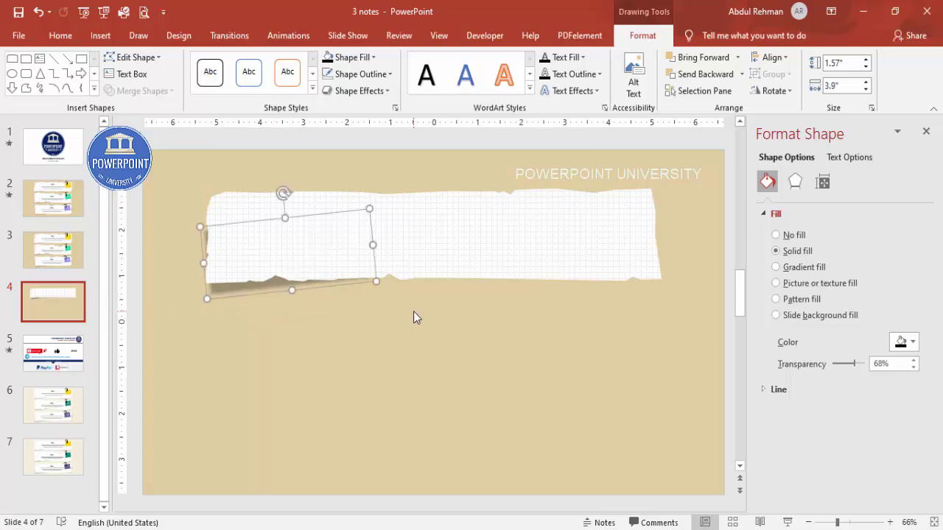
key("ctrl+z")
Copy the shadow to the paper's right end, tilt it clockwise, and send it to back.
left_click_drag(274, 300, 570, 307)
left_click_drag(583, 212, 592, 211)
left_click_drag(592, 212, 598, 212)
left_click_drag(608, 290, 594, 269)
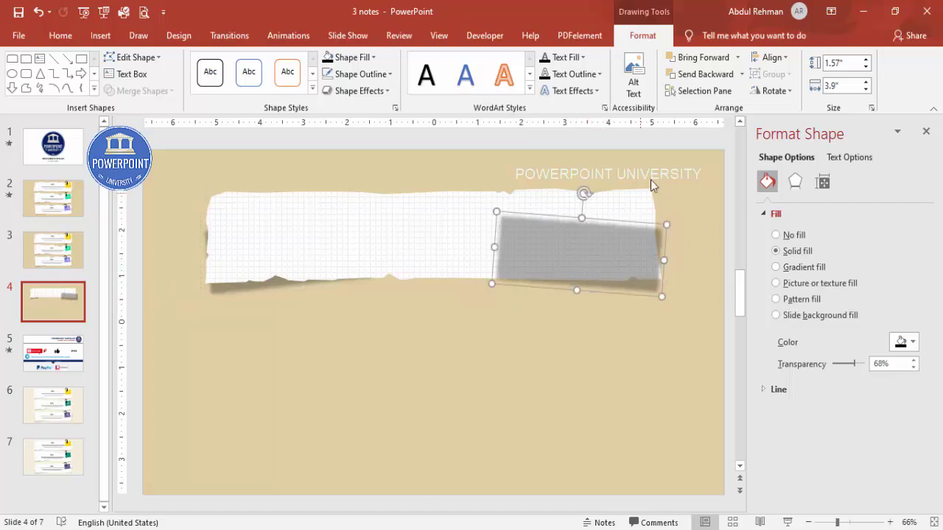
left_click(741, 75)
left_click(703, 111)
left_click(494, 373)
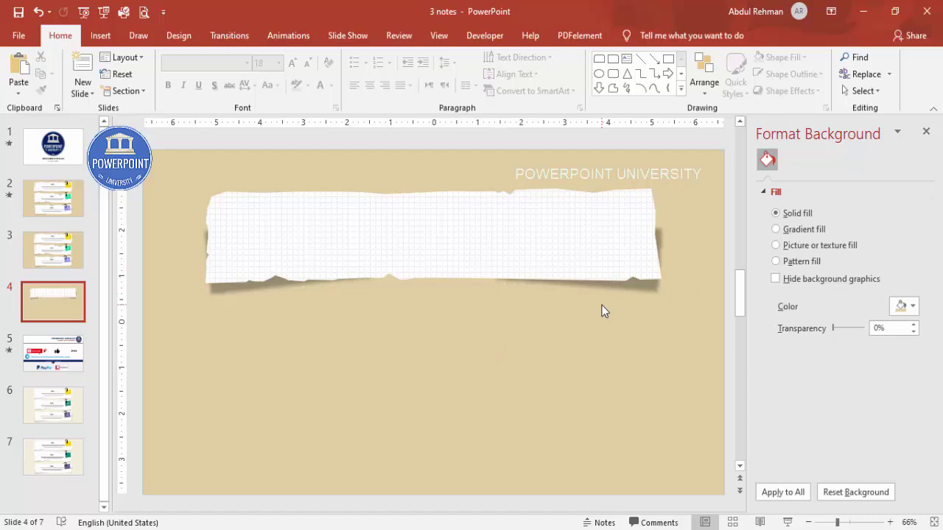
Draw a skewed four-cornered freeform note on the strip's right end.
left_click(100, 34)
left_click(216, 88)
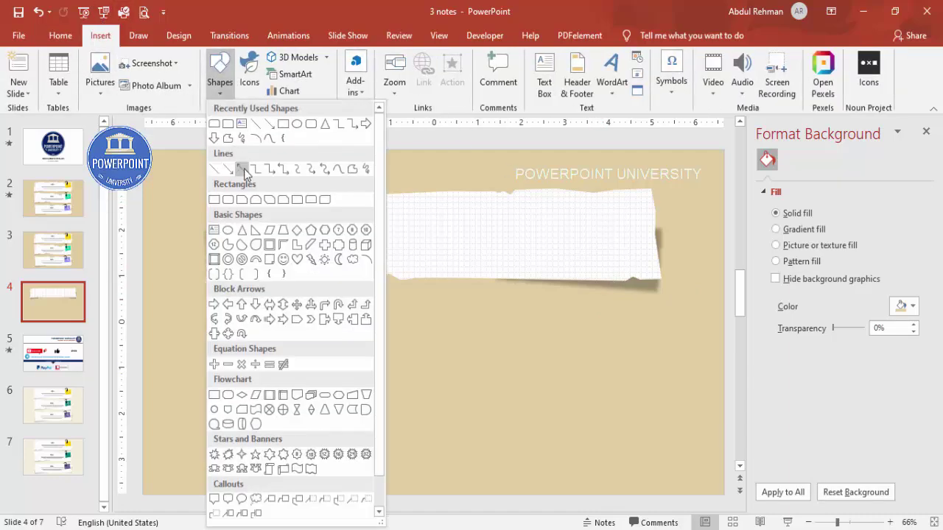
left_click(353, 170)
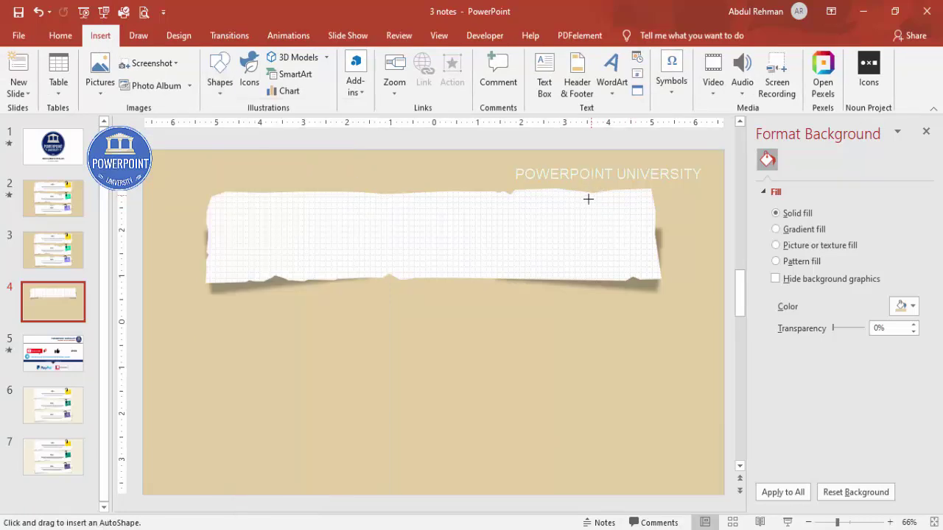
left_click_drag(582, 201, 588, 237)
left_click(590, 257)
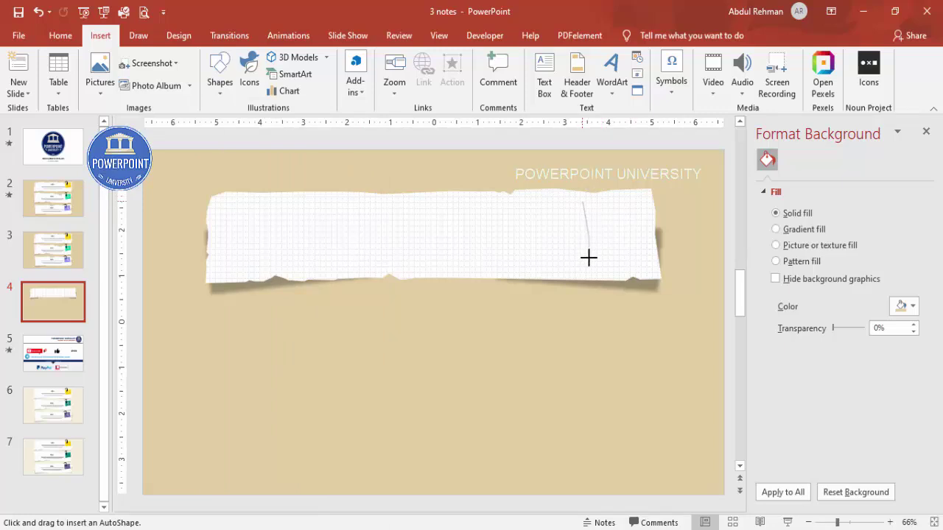
left_click(657, 243)
left_click(648, 191)
left_click(582, 200)
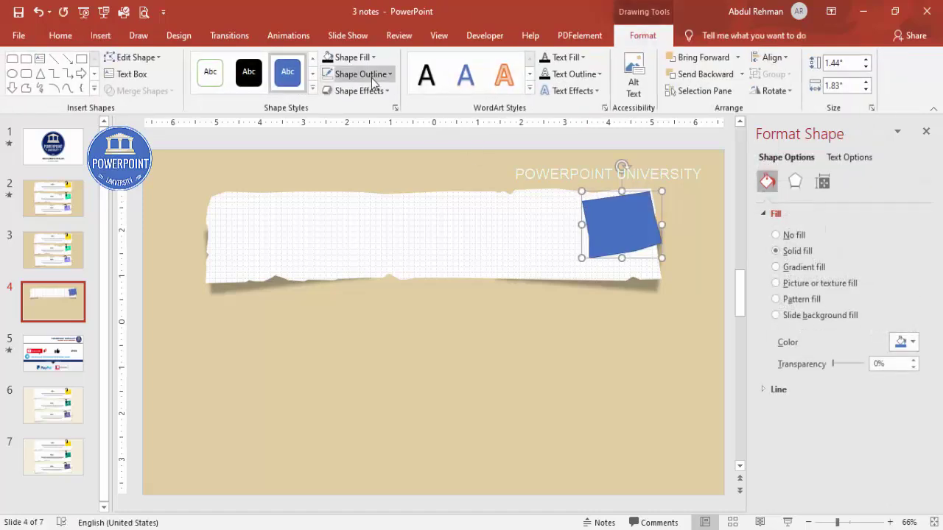
Give the note a white 2¼ pt outline.
left_click(373, 75)
left_click(327, 107)
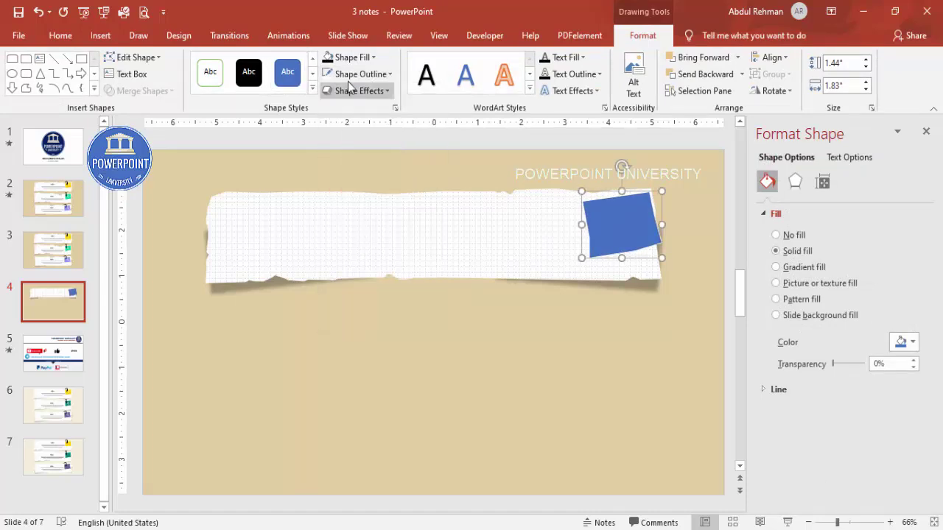
left_click(361, 74)
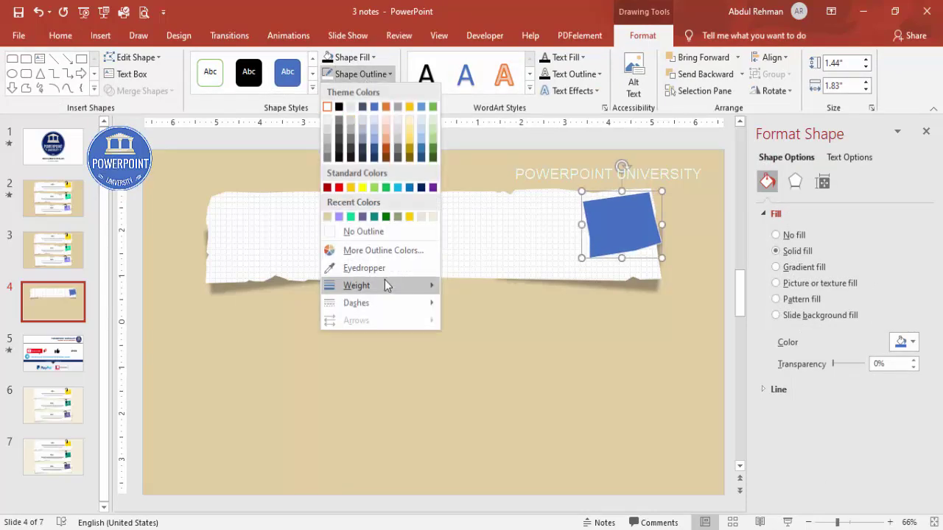
mouse_move(386, 285)
left_click(492, 366)
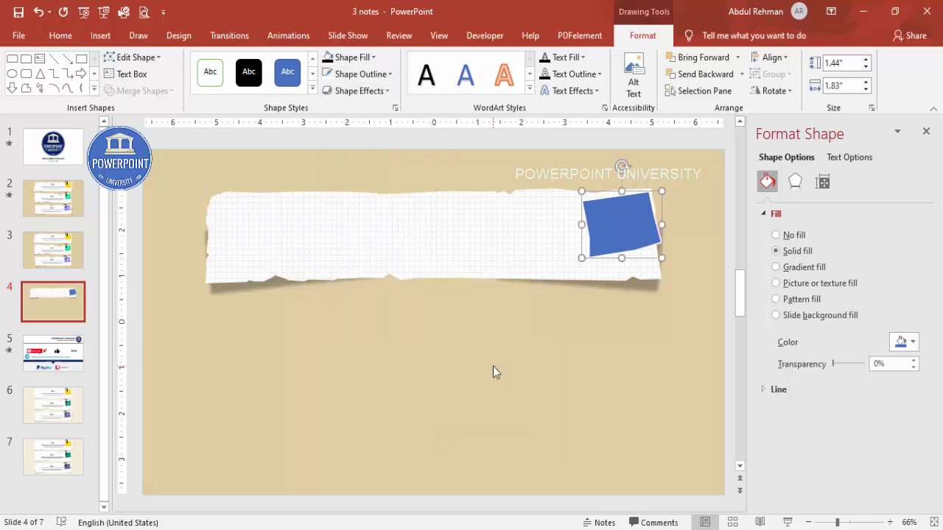
Fill the note bright green, align it, and place a copy below the strip.
left_click(350, 58)
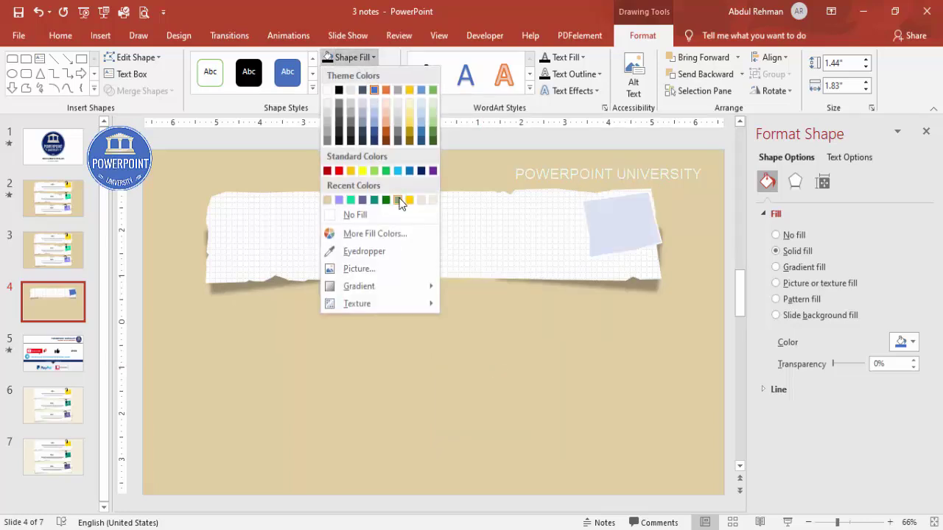
left_click(351, 199)
left_click_drag(610, 230, 607, 231)
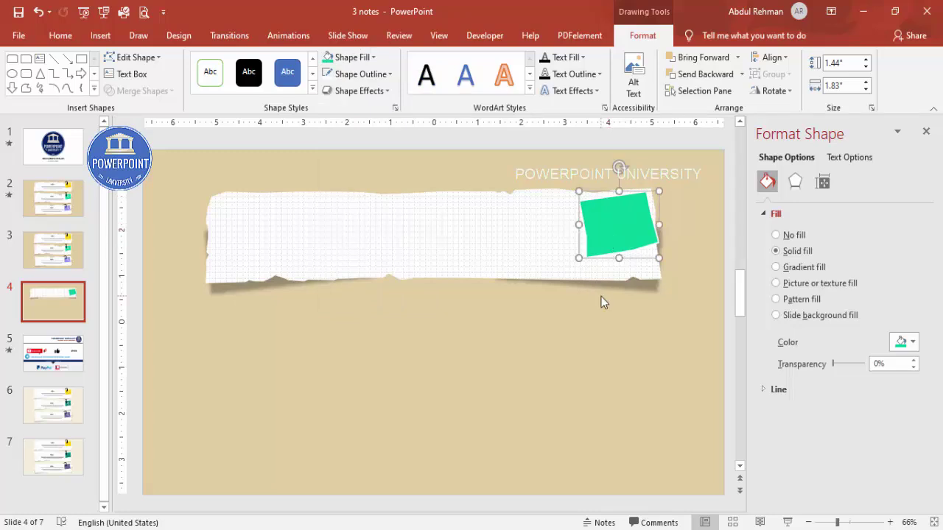
left_click_drag(612, 244, 605, 380)
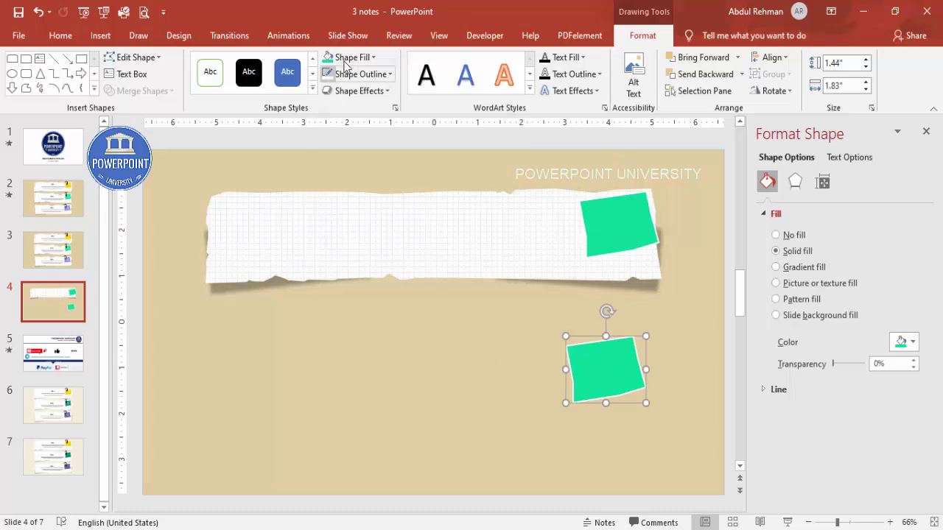
Make the copy outline-free black at 78% transparency, slightly tilted under the green note.
left_click(353, 74)
left_click(361, 230)
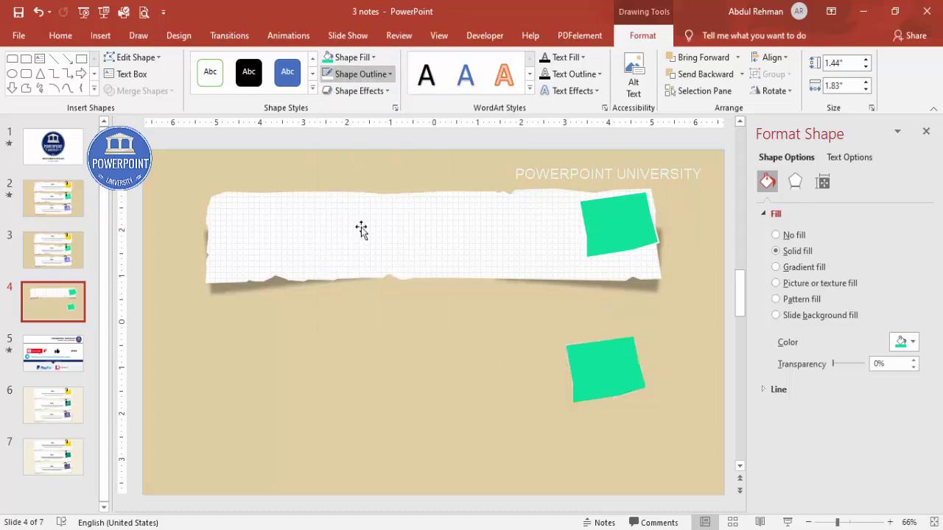
left_click(352, 57)
left_click(343, 86)
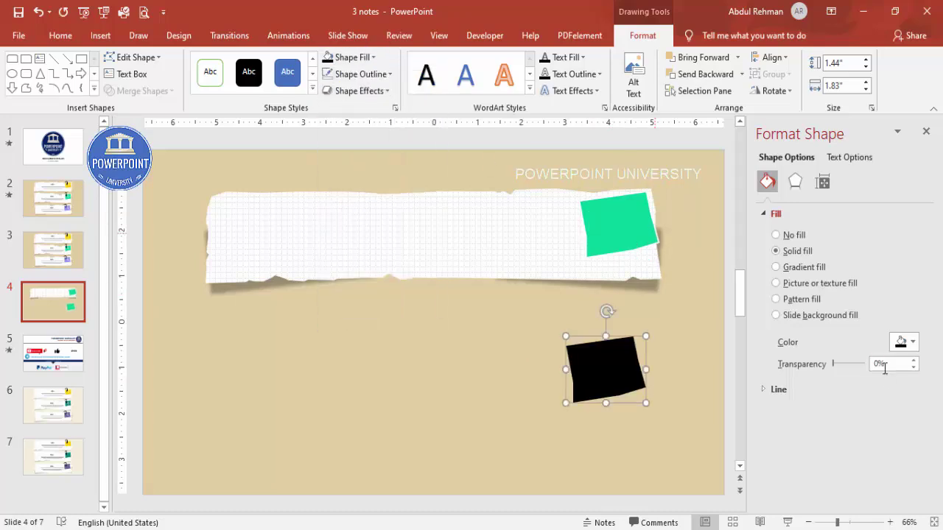
left_click_drag(834, 364, 858, 362)
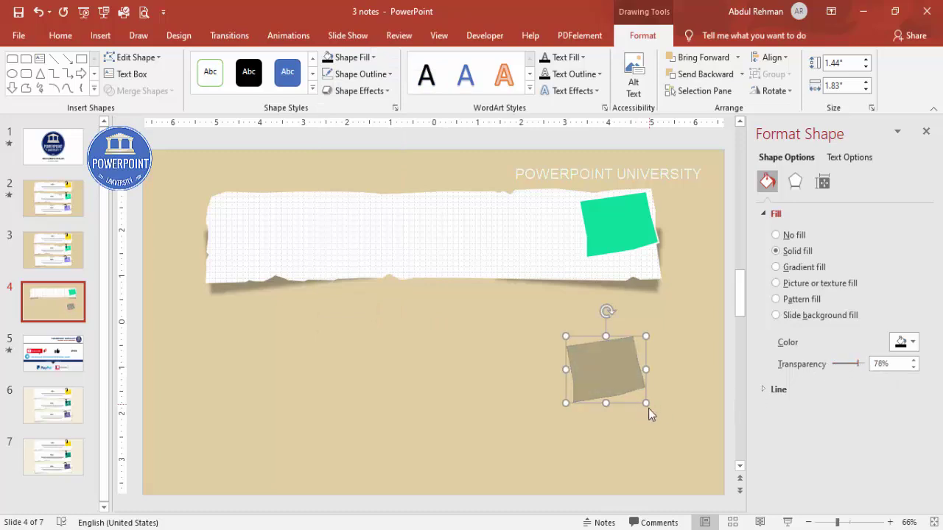
left_click_drag(628, 390, 640, 256)
left_click_drag(619, 177, 626, 178)
left_click_drag(620, 250, 623, 249)
Send the shadow behind the note and group the two with Ctrl+G.
left_click(707, 75)
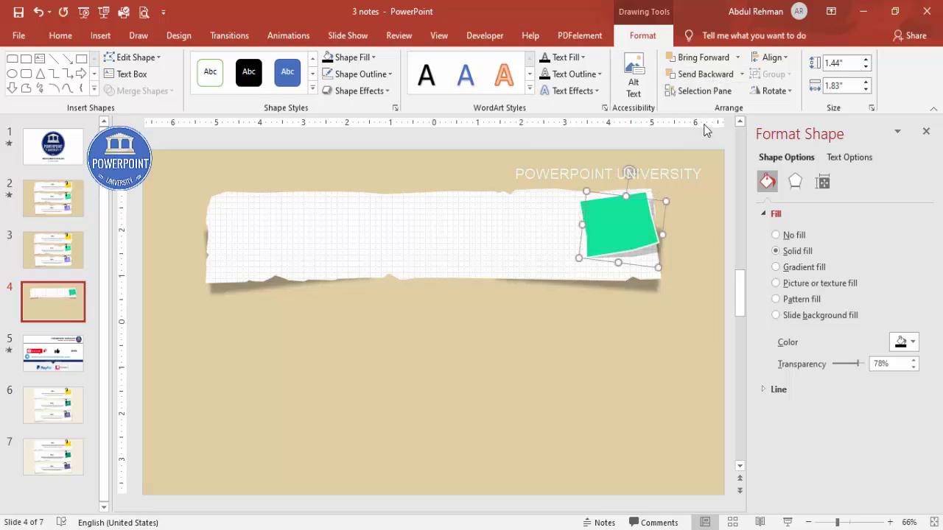
left_click(675, 213)
left_click_drag(557, 162, 688, 282)
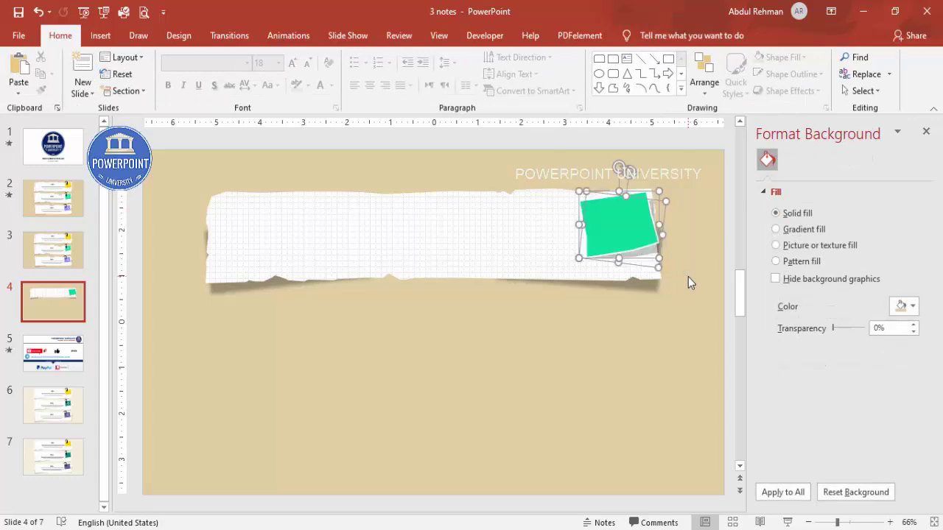
key("ctrl+g")
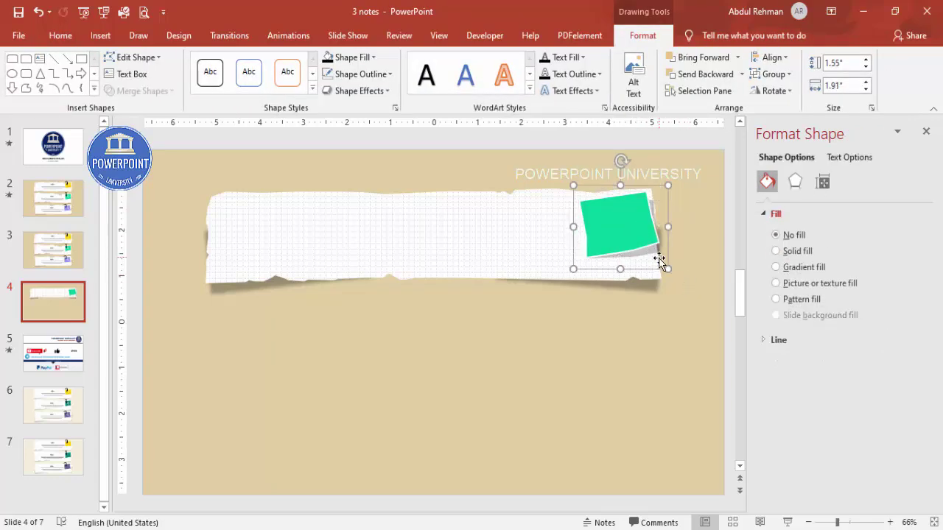
left_click_drag(638, 232, 575, 233)
key("ctrl+z")
left_click(653, 320)
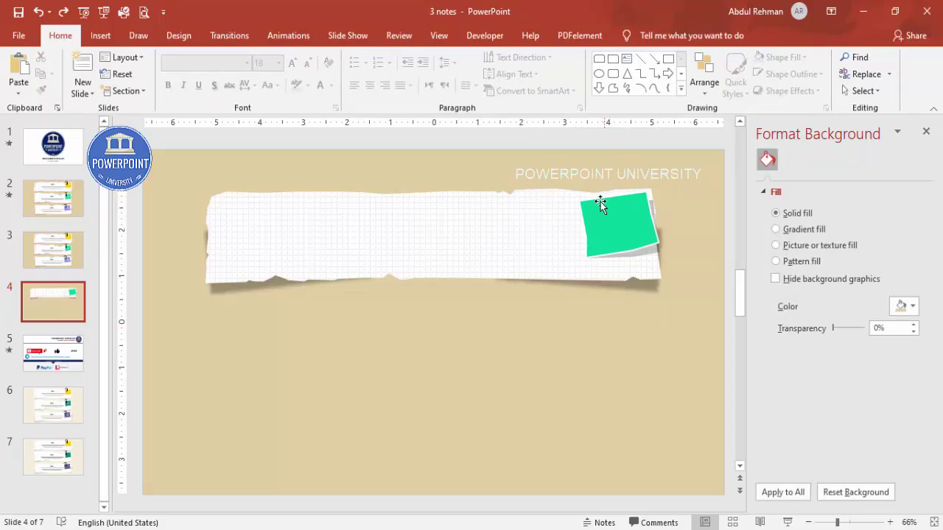
Loop a roughly 0.93 × 0.55 inch paperclip curve over the green note's top edge with the Curve tool.
left_click(101, 36)
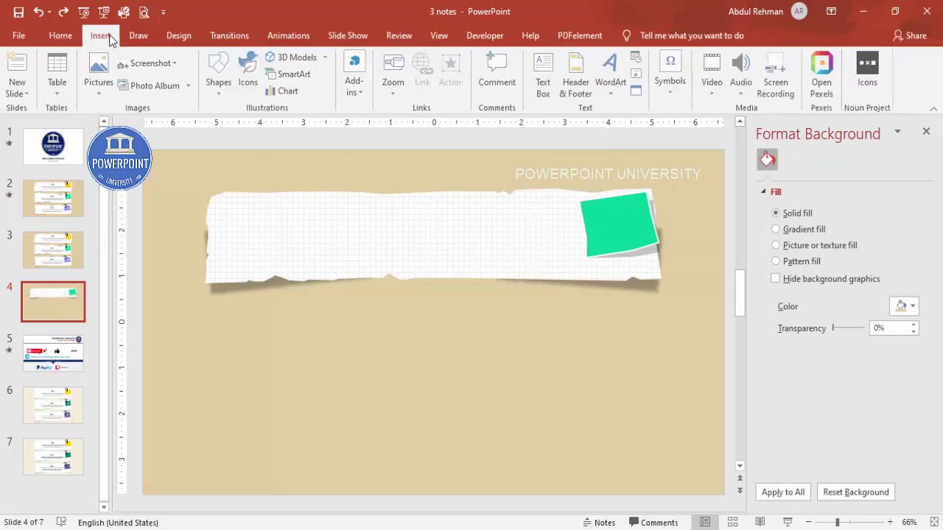
left_click(219, 72)
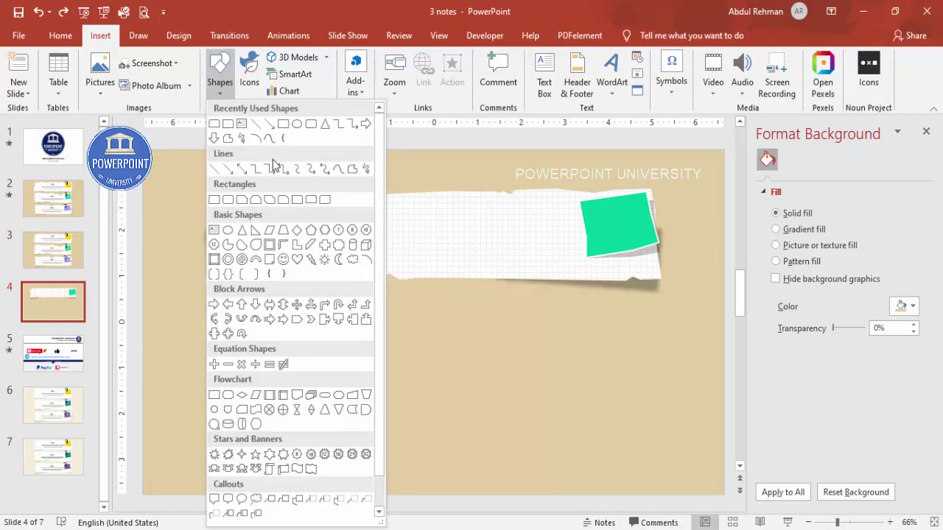
left_click(340, 176)
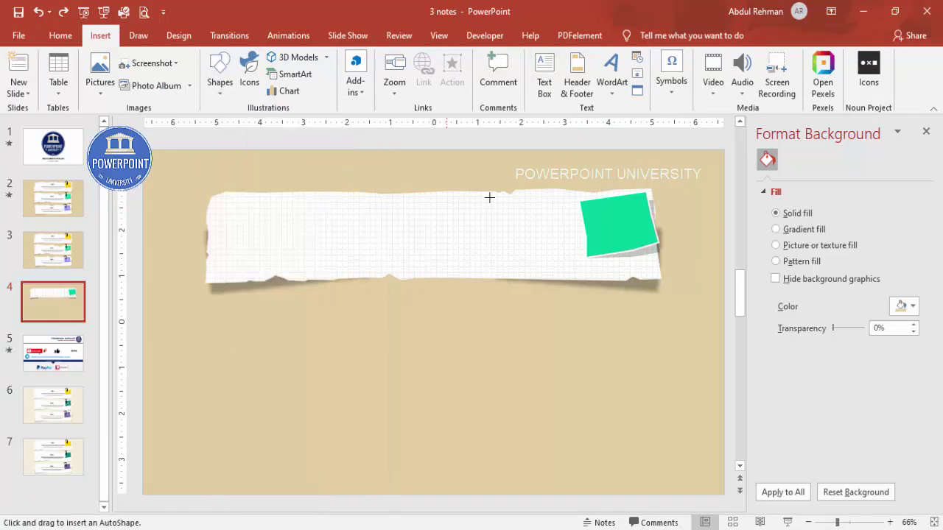
double_click(596, 203)
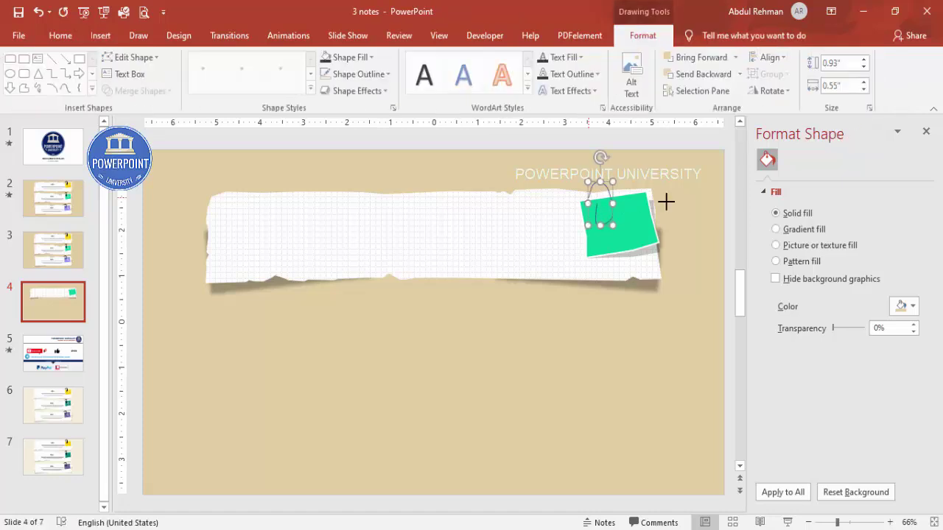
Give the paperclip a black 2¼ pt outline.
left_click(364, 78)
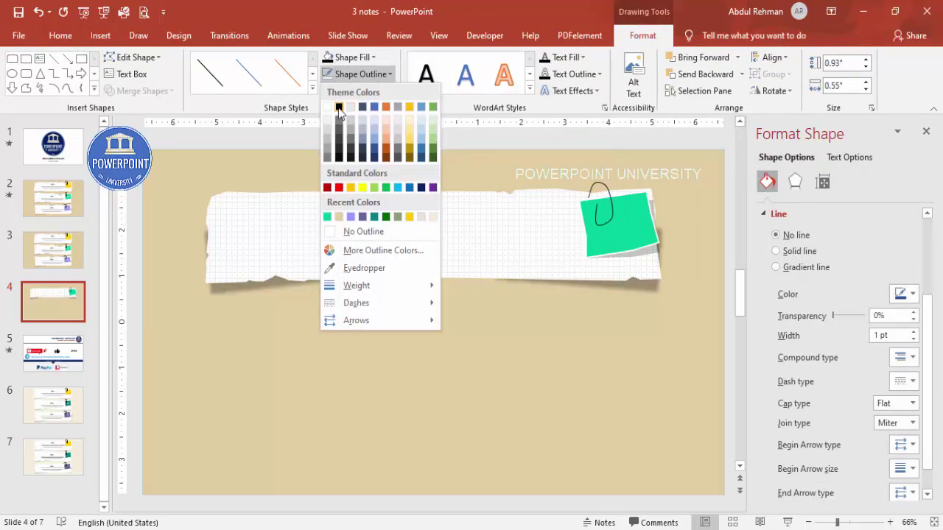
left_click(335, 108)
left_click(361, 74)
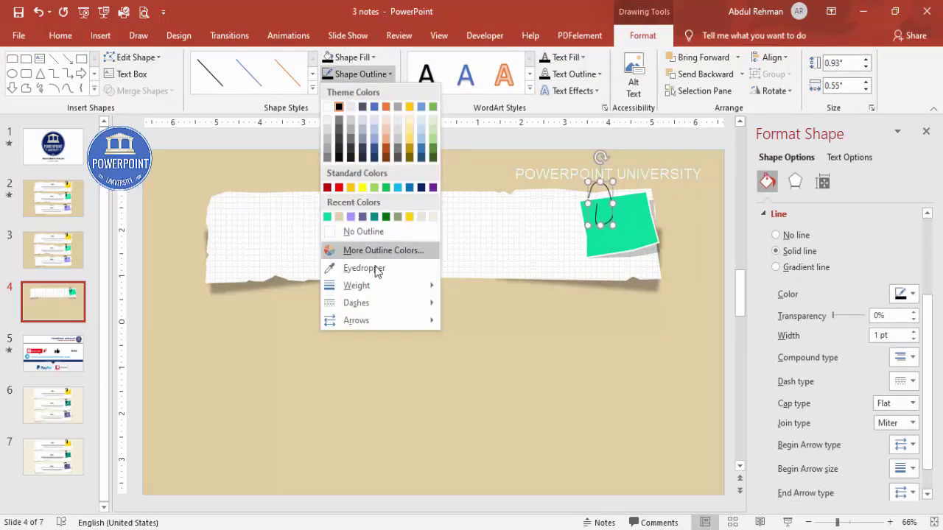
mouse_move(379, 285)
left_click(492, 366)
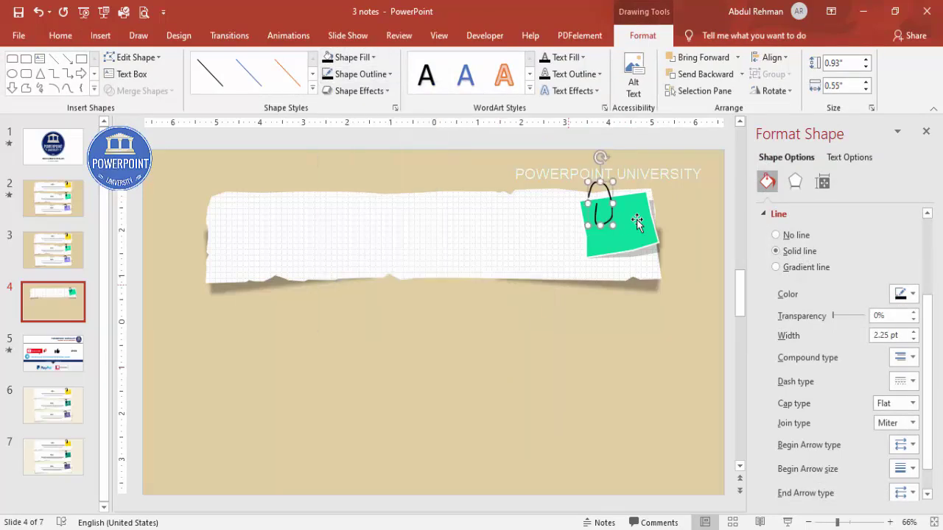
Shorten the paperclip to 0.5 inches tall, about 0.93 by 0.5 inches.
left_click(611, 212)
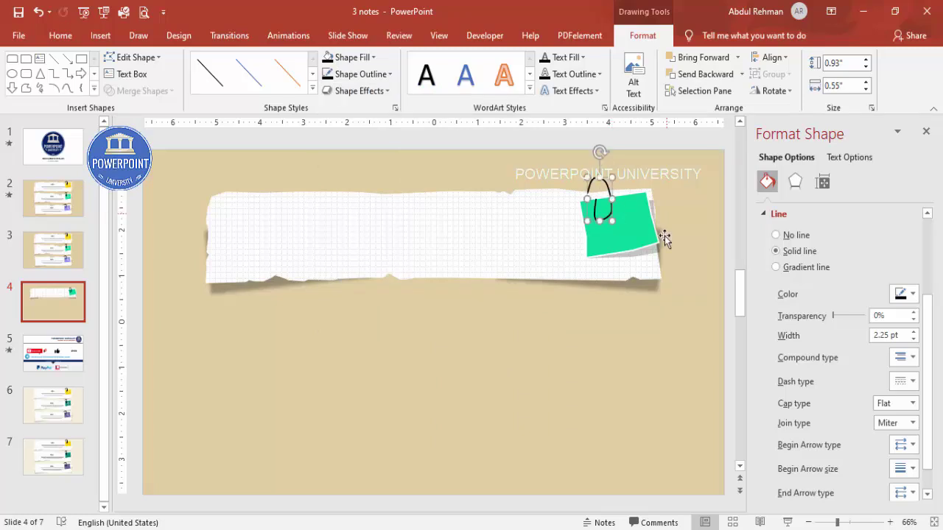
key("Escape")
left_click_drag(589, 199, 608, 218)
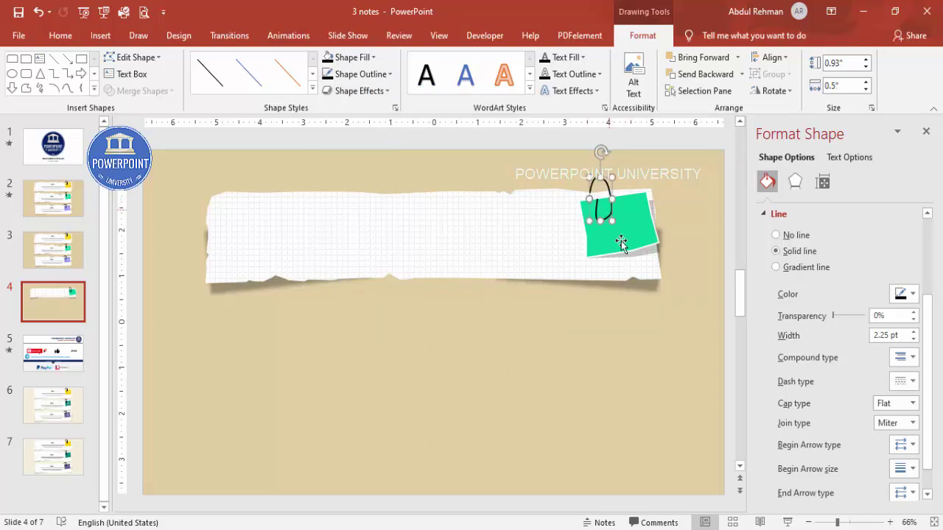
left_click(569, 308)
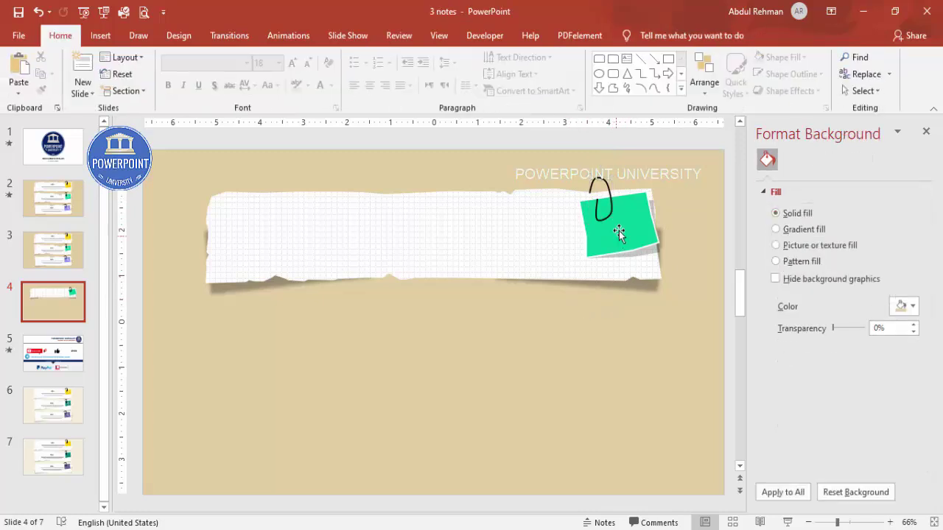
Insert the target icon from the Analytics icon category onto the slide.
left_click(95, 34)
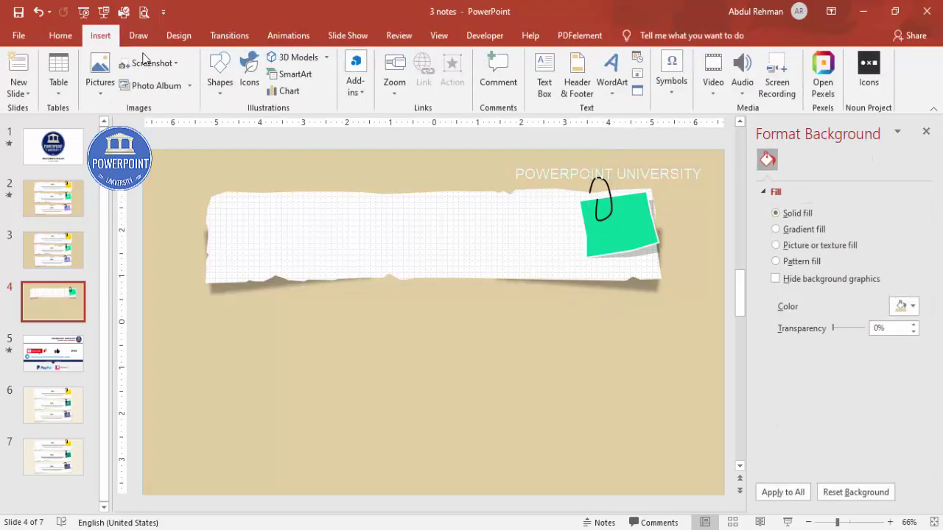
left_click(254, 73)
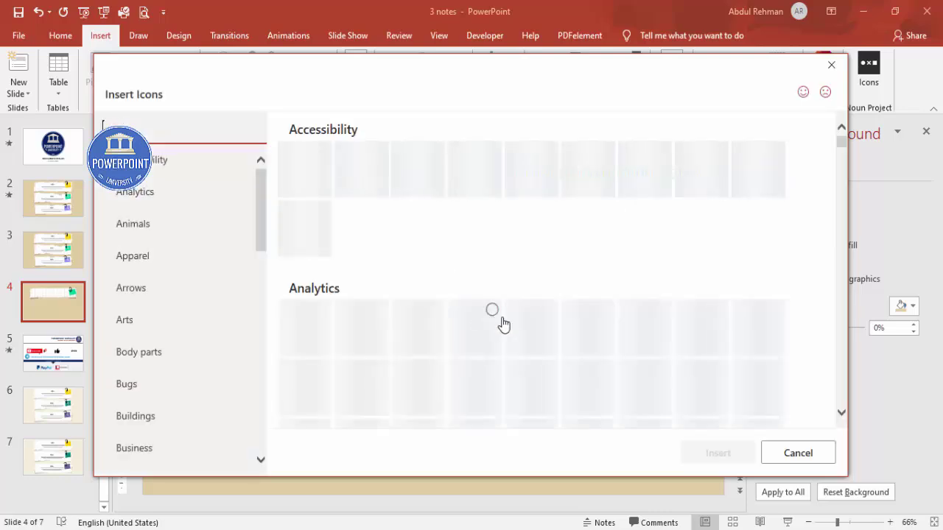
left_click(756, 388)
left_click(718, 453)
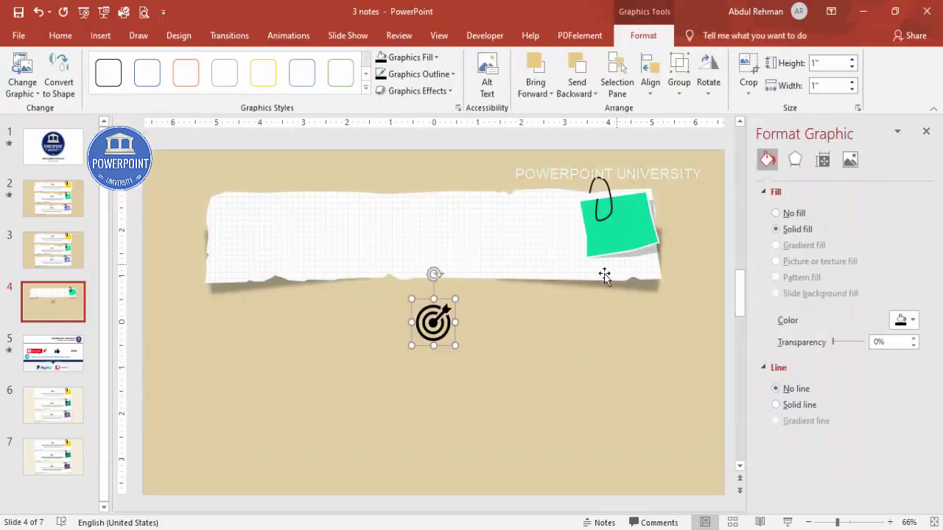
Colour the target icon white and centre it on the green sticky note below the paperclip.
left_click_drag(433, 325, 626, 229)
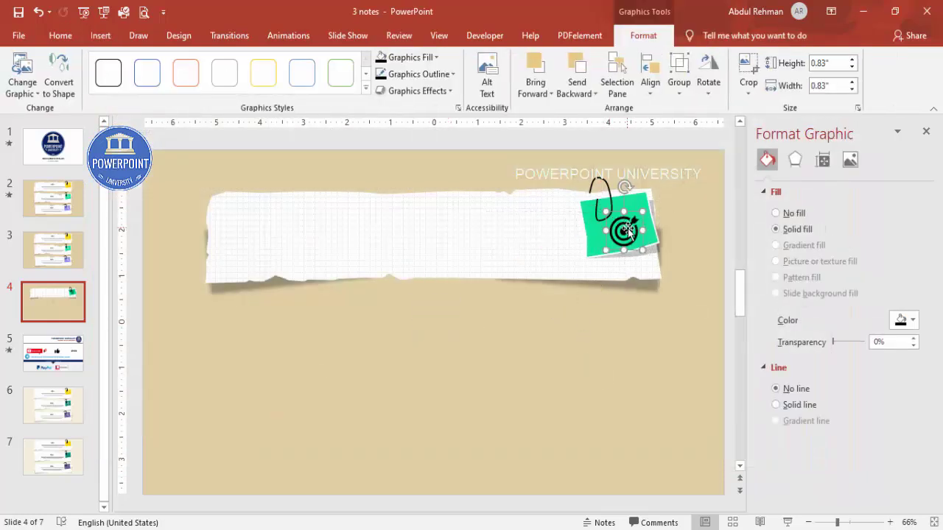
left_click(386, 57)
left_click(380, 90)
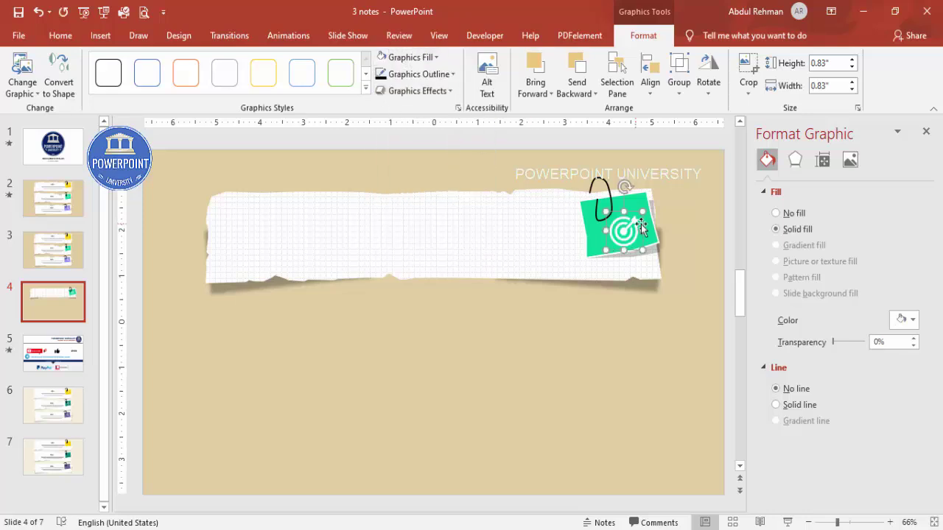
left_click_drag(626, 232, 628, 228)
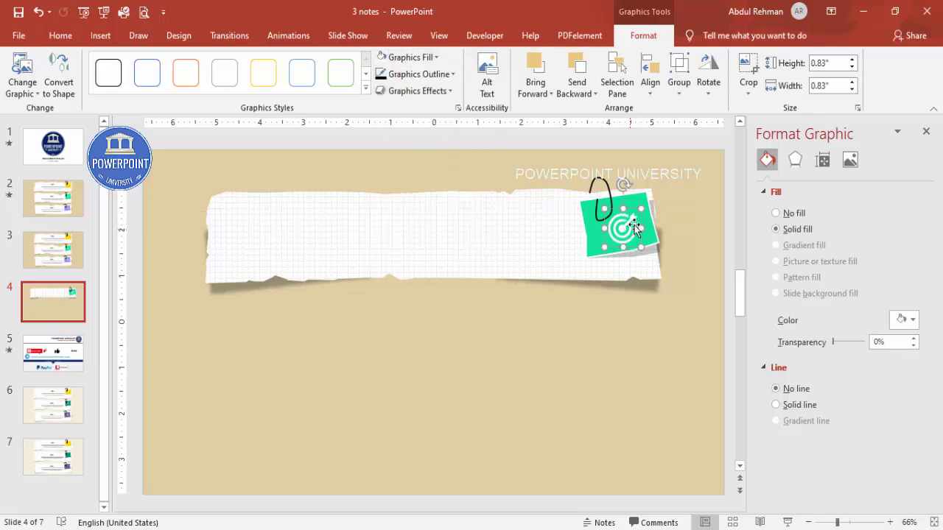
Add a text box with the 'Note' title at the top of the torn-paper strip.
left_click(486, 313)
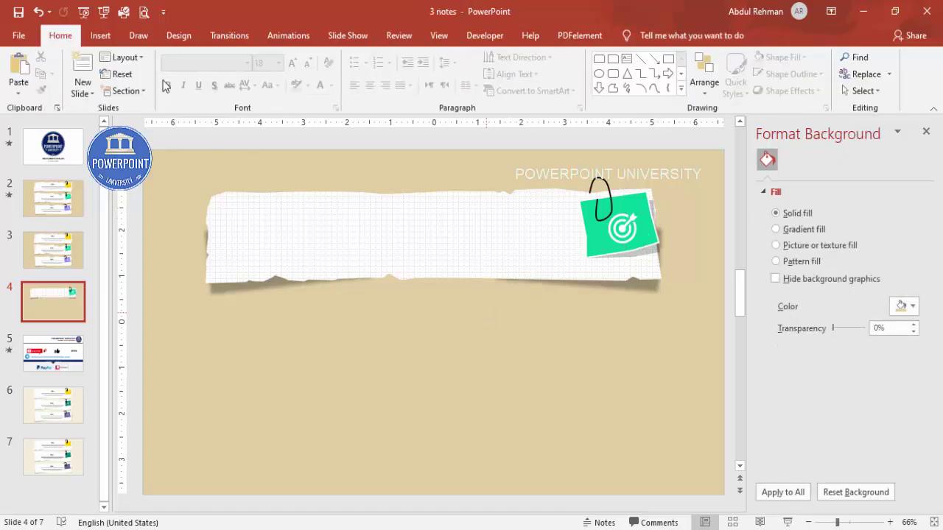
left_click(101, 37)
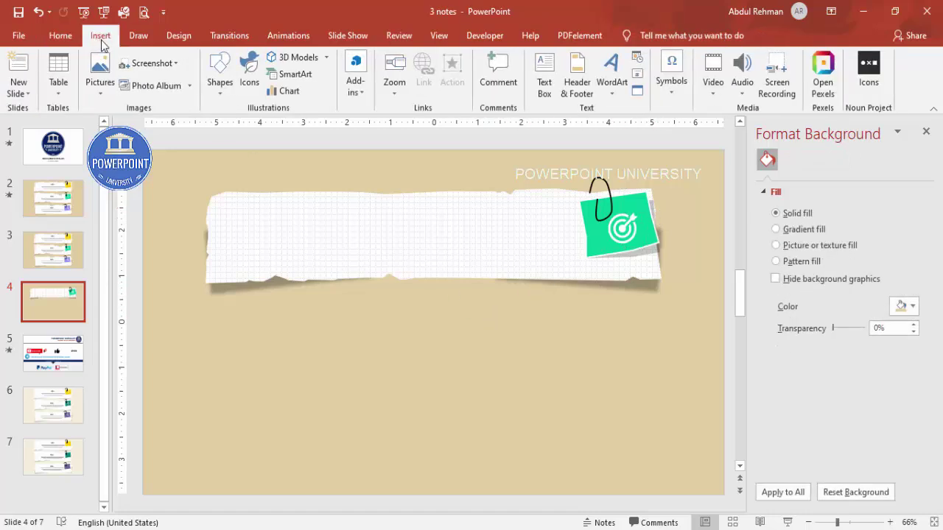
left_click(544, 82)
left_click_drag(384, 209, 495, 221)
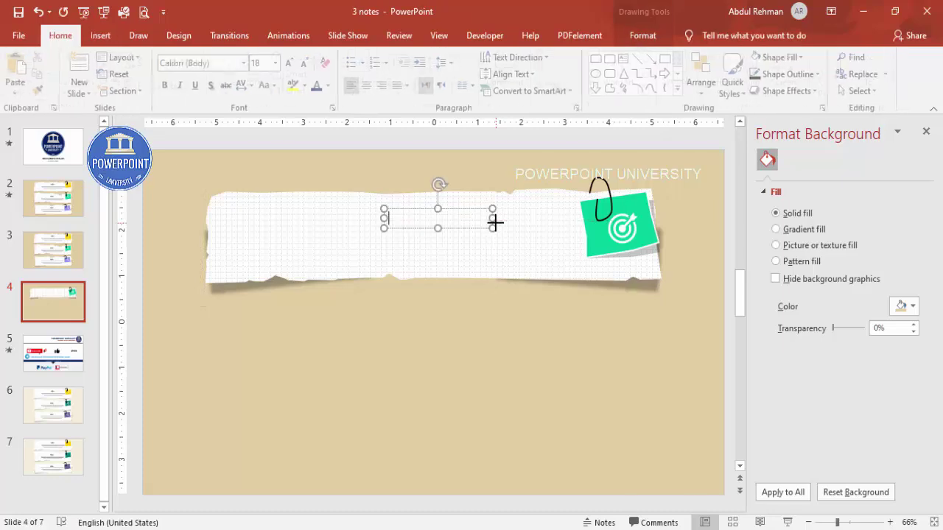
type("Nte")
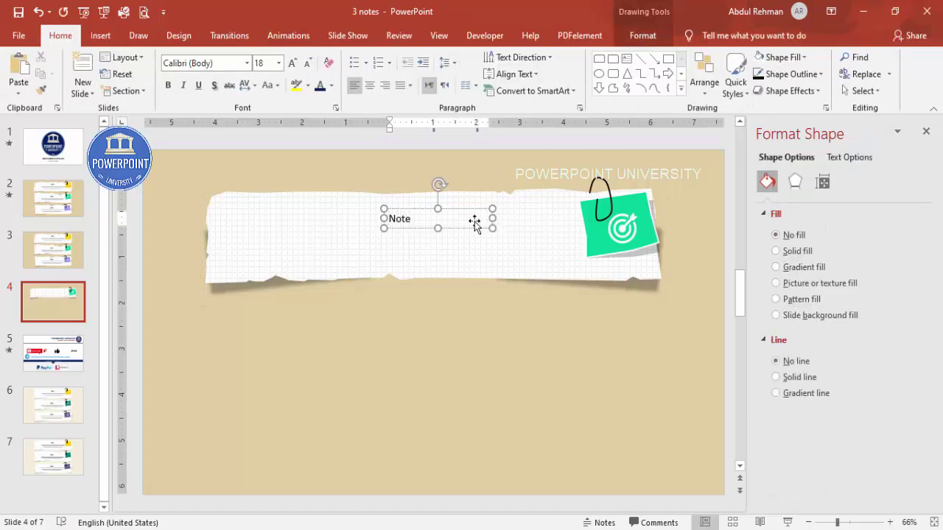
left_click(469, 214)
Centre the Note title and set its font to Hand Of Sean, size 20.
left_click(370, 86)
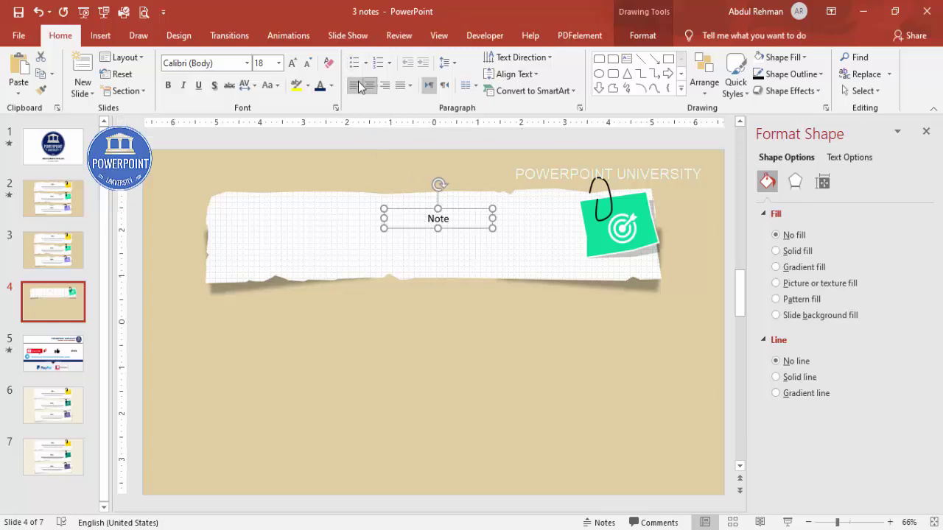
left_click(233, 65)
type("Hand Of Sean")
key("Return")
left_click(292, 63)
Colour the Note title dark grey.
left_click(458, 207)
left_click(458, 208)
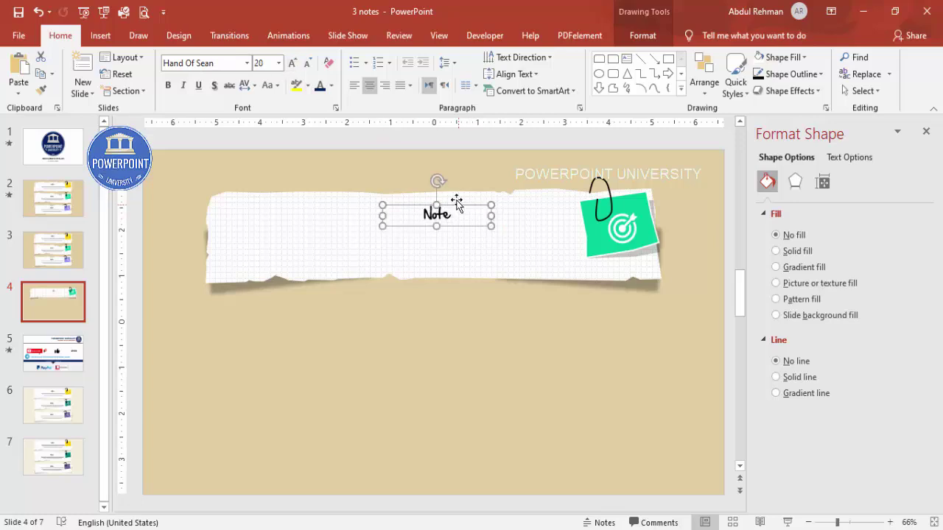
left_click(332, 86)
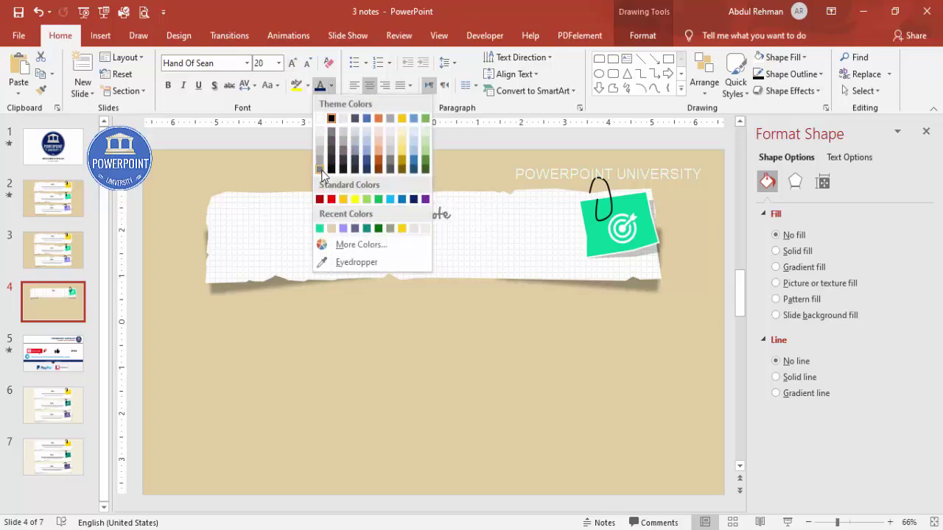
left_click(330, 160)
left_click(404, 315)
left_click(101, 36)
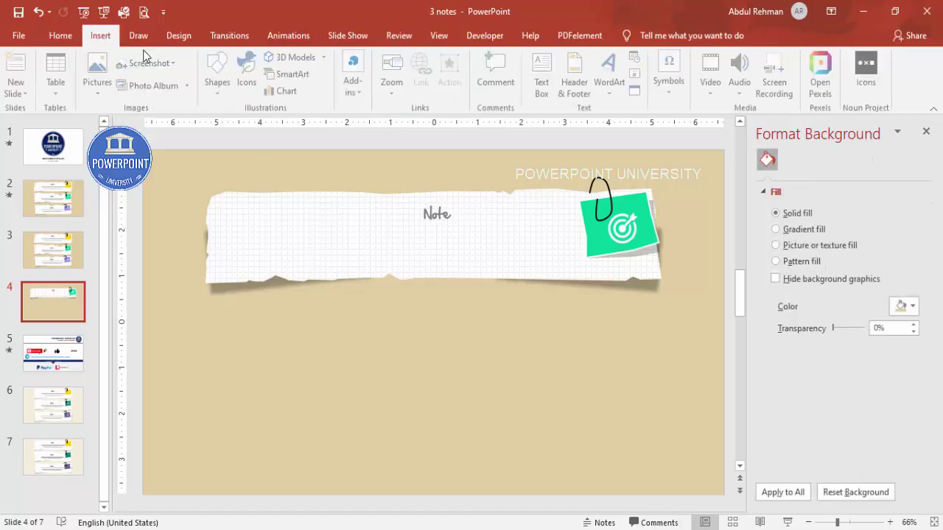
left_click(543, 74)
Add a body text box under the title filled with =lorem() placeholder text.
left_click_drag(302, 233, 565, 315)
type("=lorem()")
key("Return")
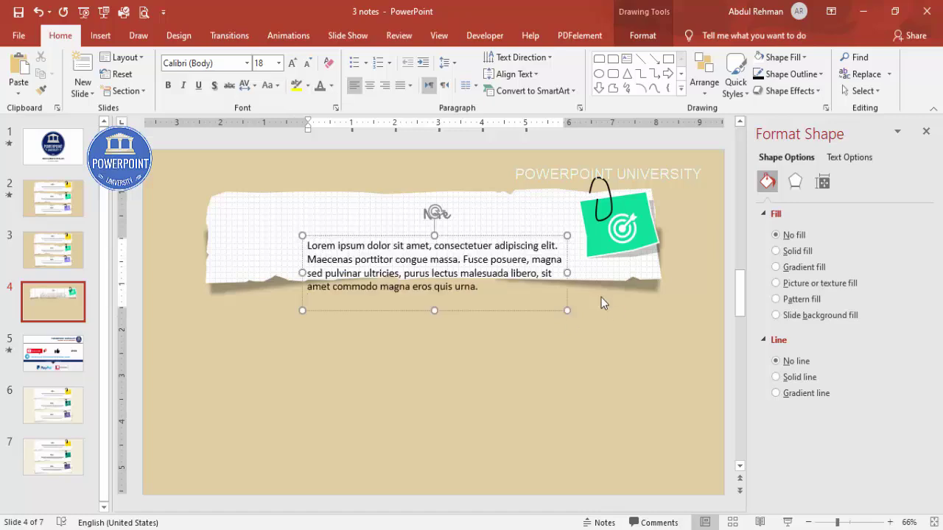
left_click(491, 236)
Make the body text size 12, light grey and centred, nudged up under the title.
left_click(307, 63)
left_click(307, 63)
left_click(320, 85)
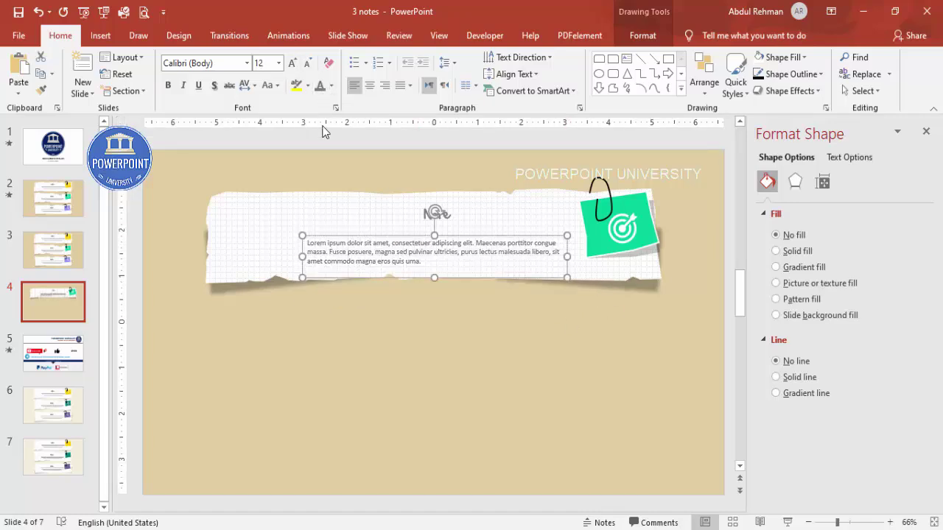
left_click(332, 85)
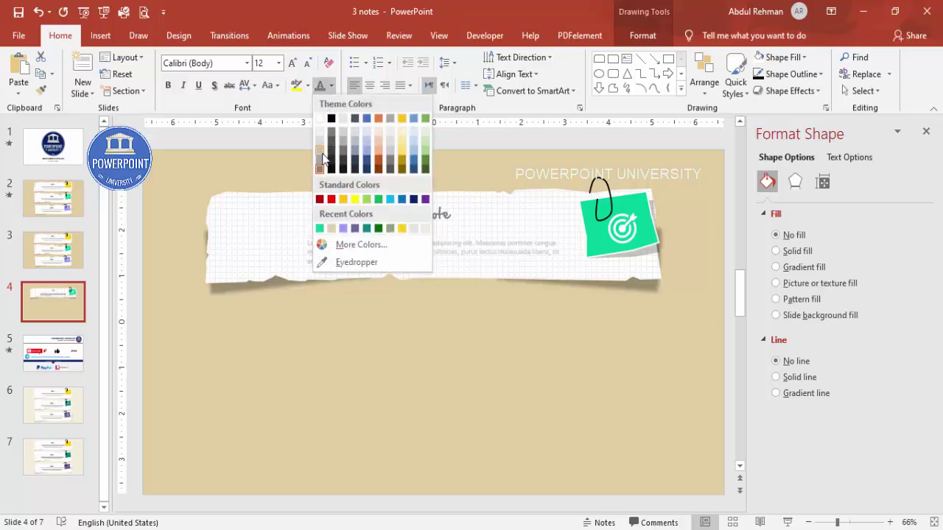
left_click(321, 152)
key("ctrl+e")
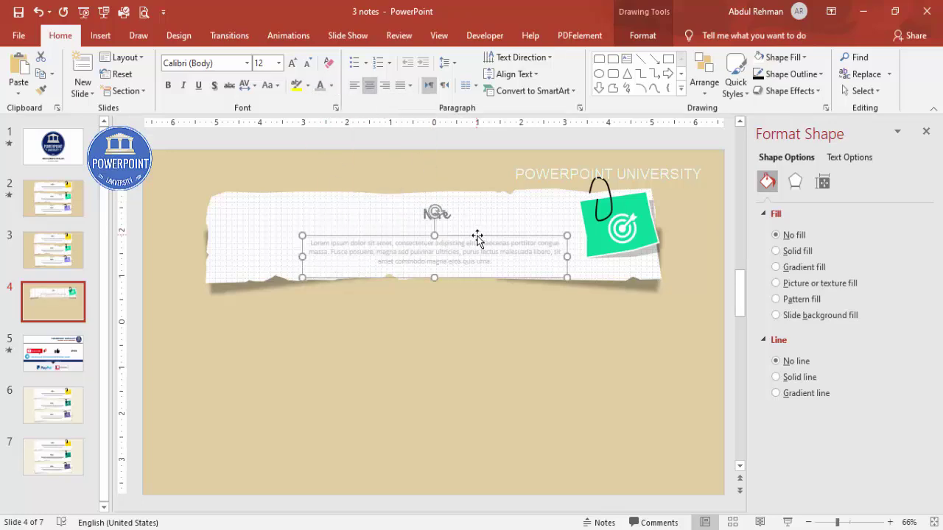
left_click_drag(474, 235, 475, 229)
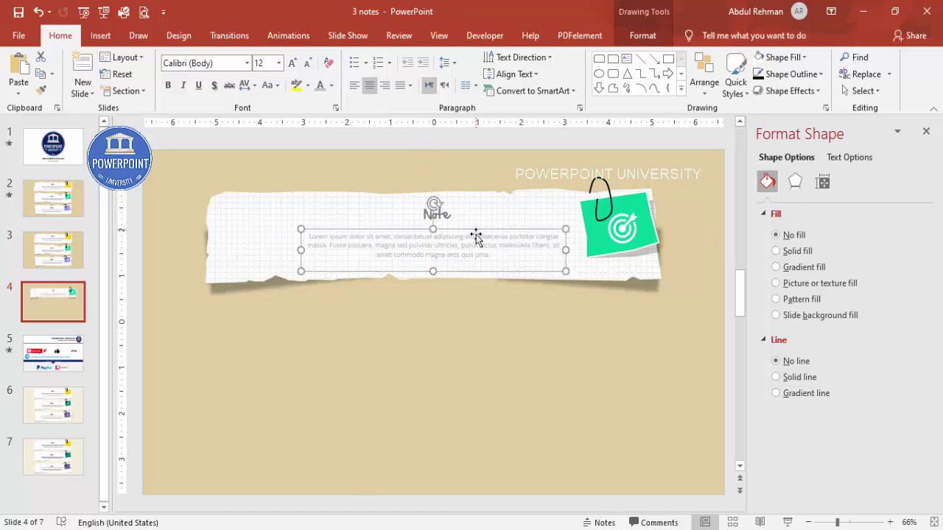
left_click(508, 331)
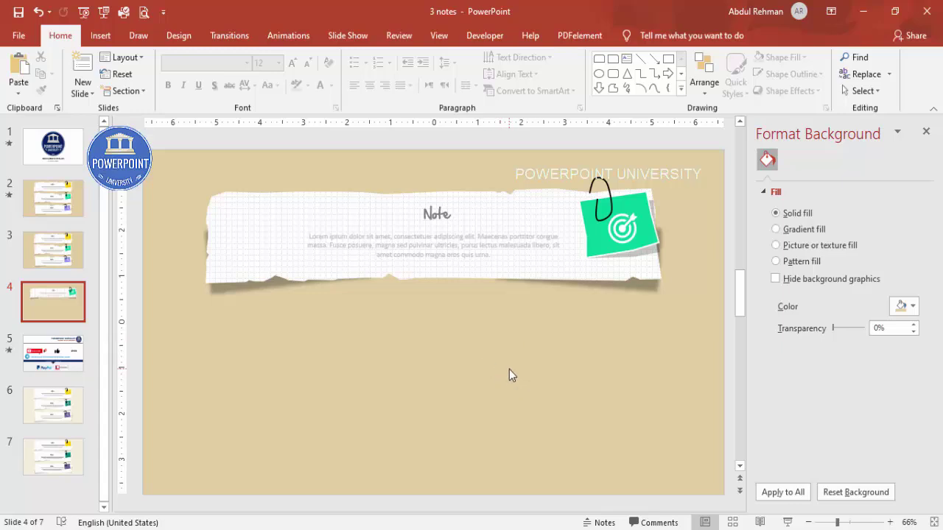
Duplicate the whole note strip and place the copy below the original.
key("ctrl+a")
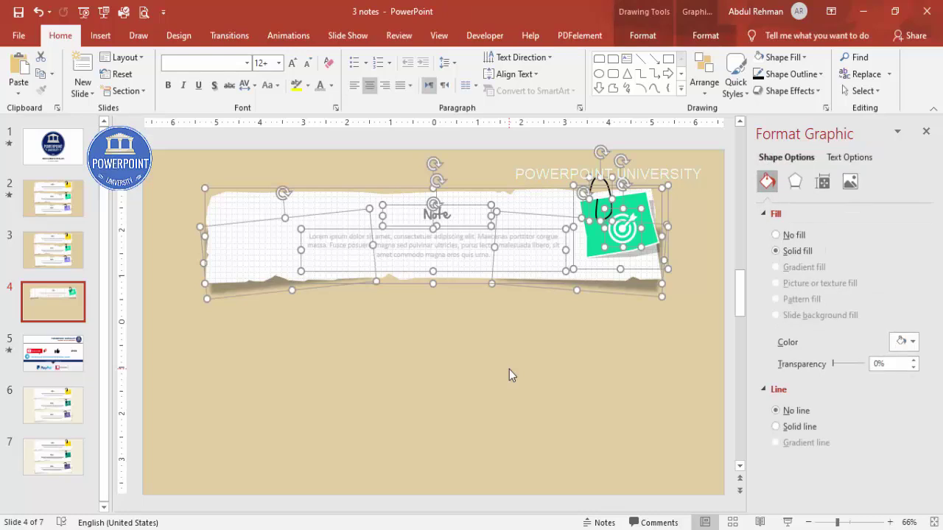
key("ctrl+z")
left_click_drag(539, 288, 534, 400, "ctrl")
left_click(706, 325)
Recolour the lower sticky note purple and delete its copied target icon.
left_click(644, 324)
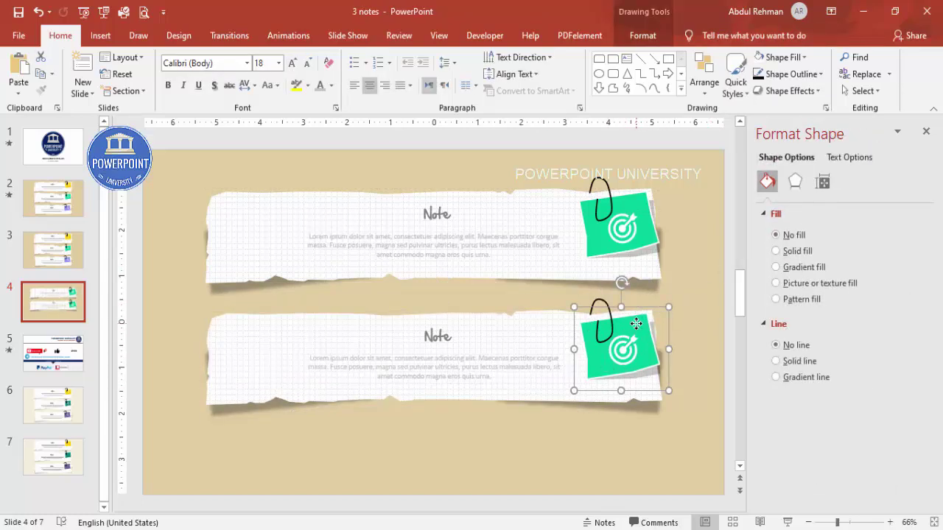
left_click(638, 327)
left_click(899, 342)
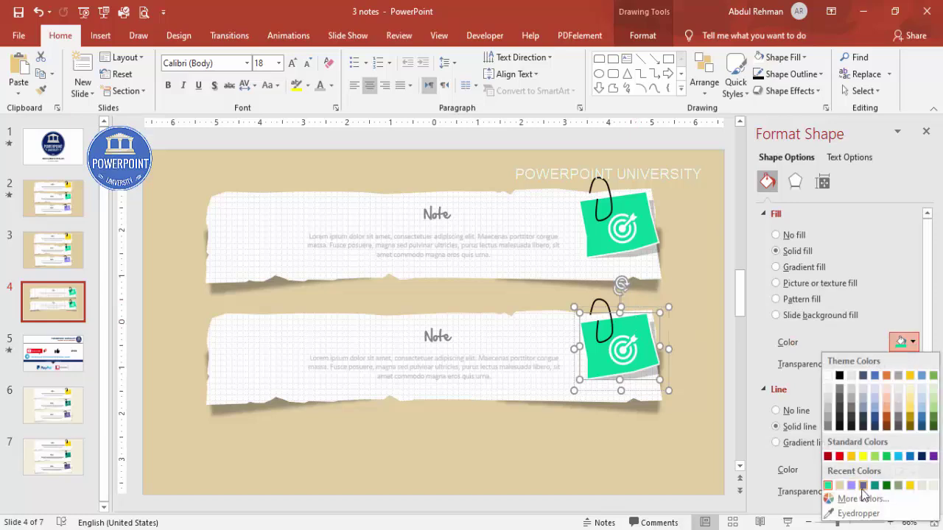
left_click(860, 487)
left_click(625, 355)
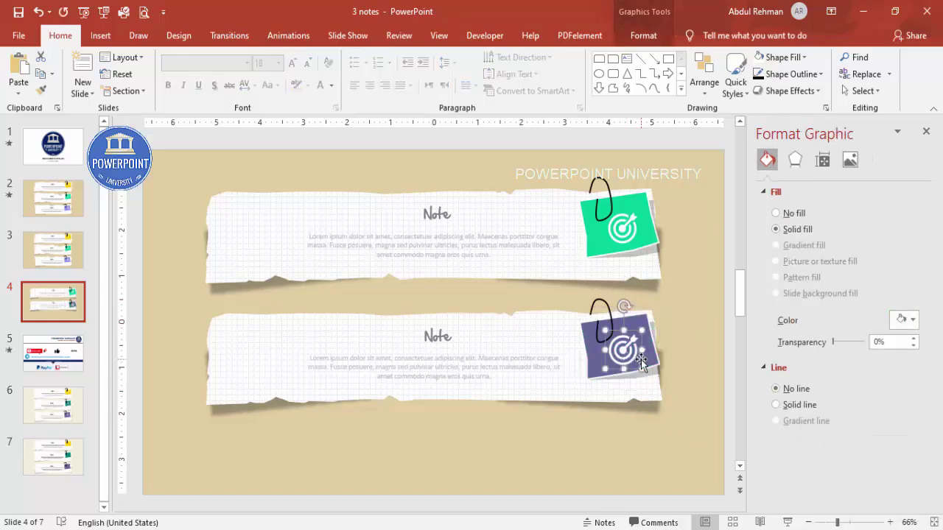
key("Delete")
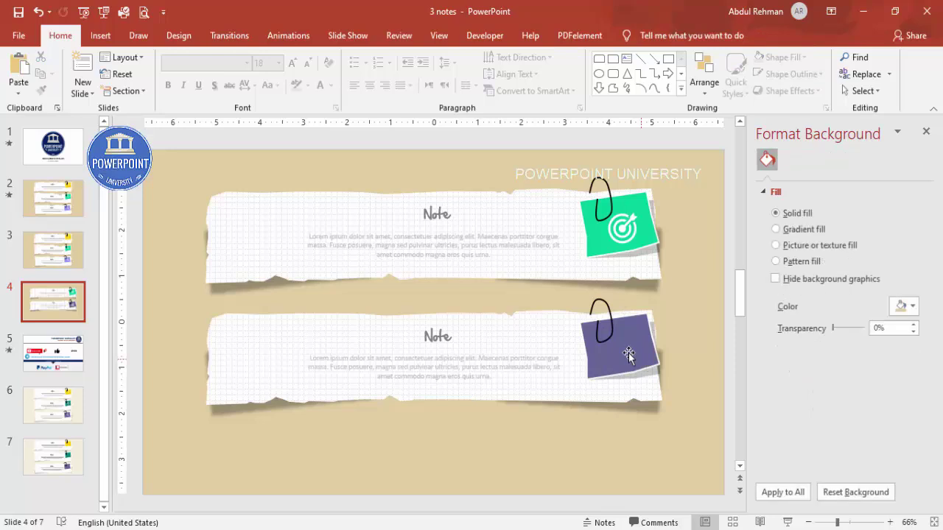
Insert a white presentation-chart icon and place it on the purple sticky note below the paperclip.
left_click(99, 35)
left_click(254, 66)
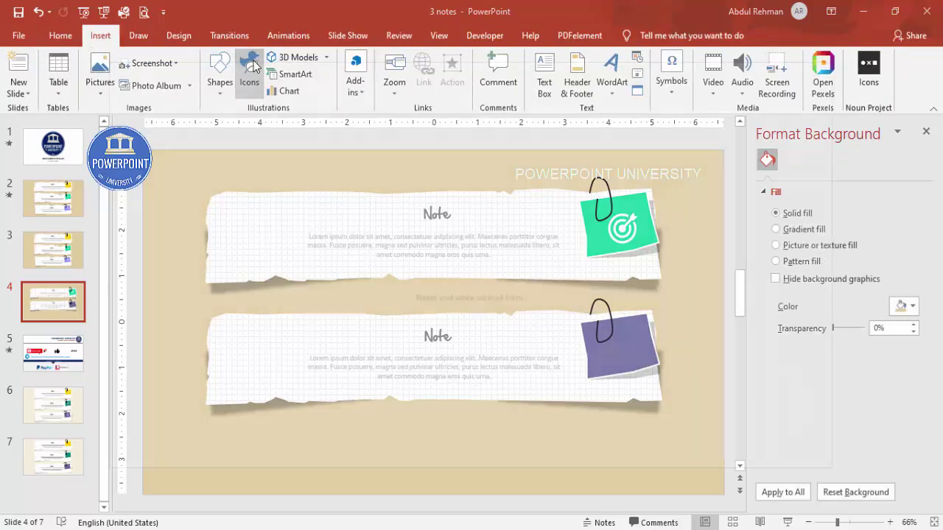
left_click(545, 373)
left_click(721, 453)
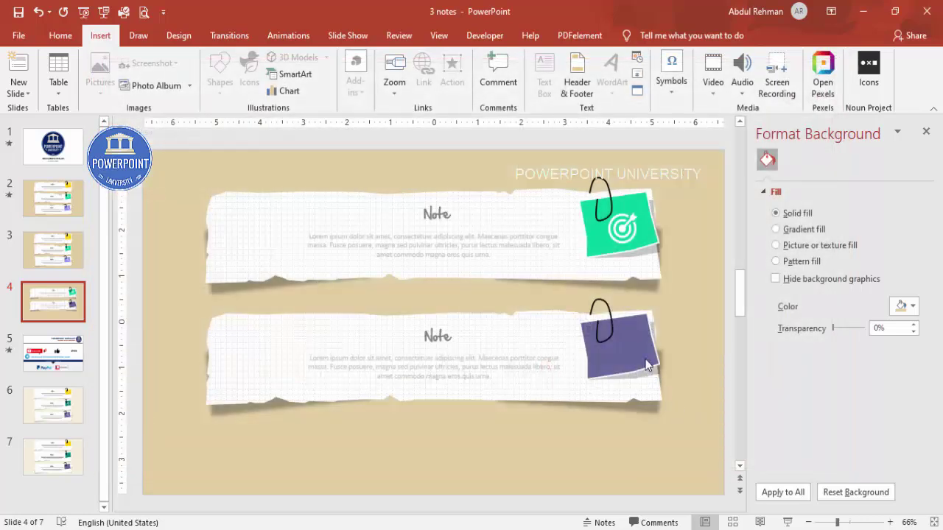
left_click_drag(440, 324, 645, 330)
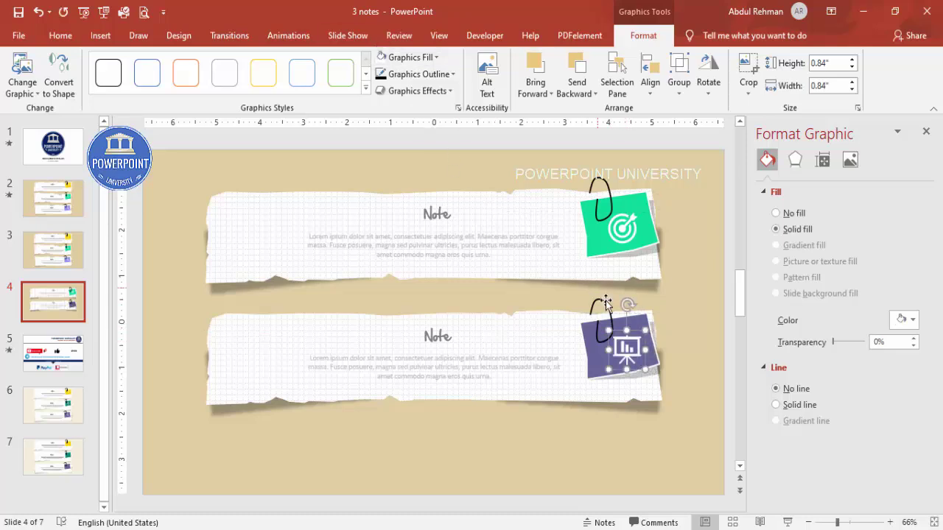
left_click(682, 314)
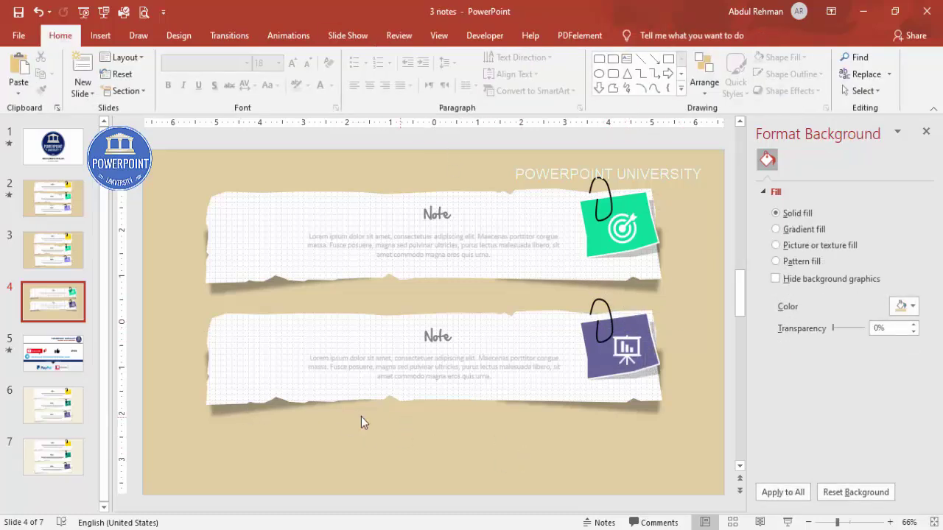